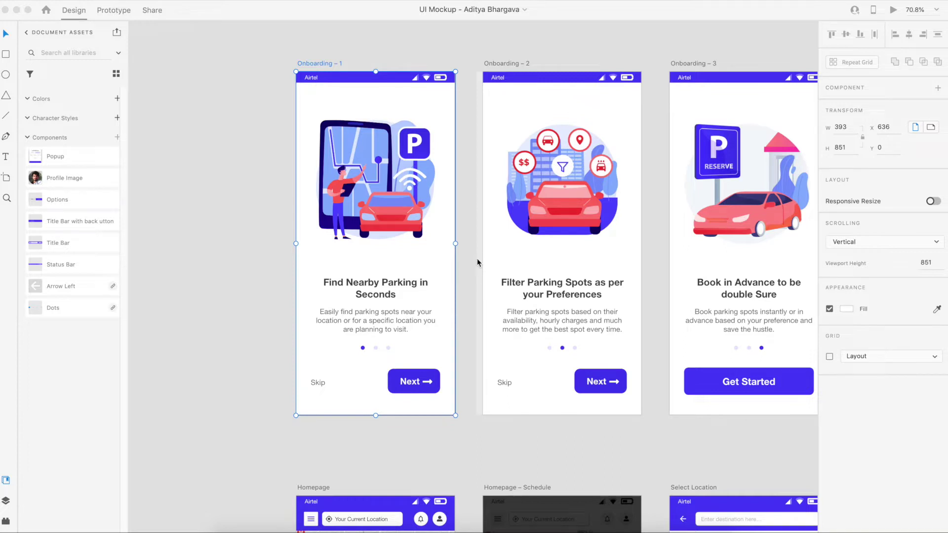
Switch the left panel from Document Assets to Layers to list the artboards
{"action": "left_click", "coordinate": [12, 501]}
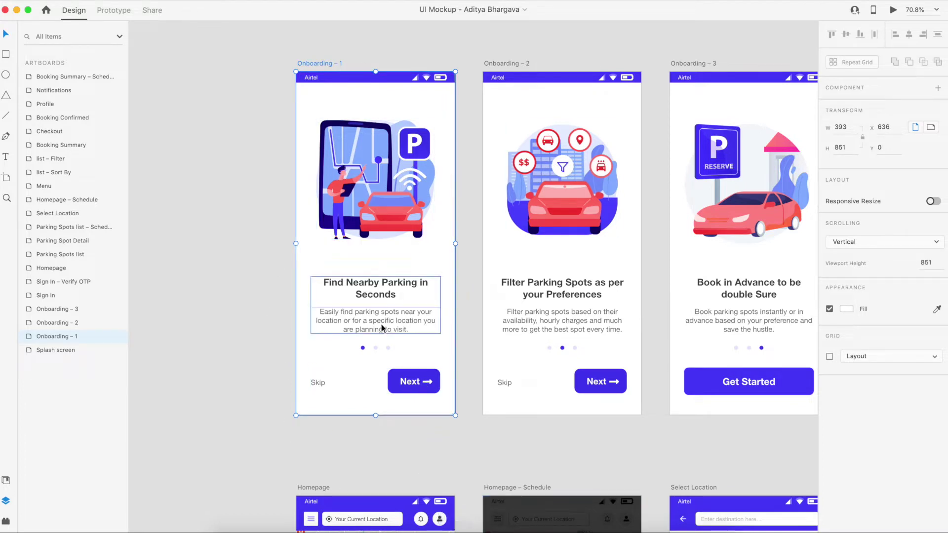
Select the Skip/Next action group, then inspect the Next button's arrow icon and background rectangle layers
{"action": "left_click", "coordinate": [403, 383]}
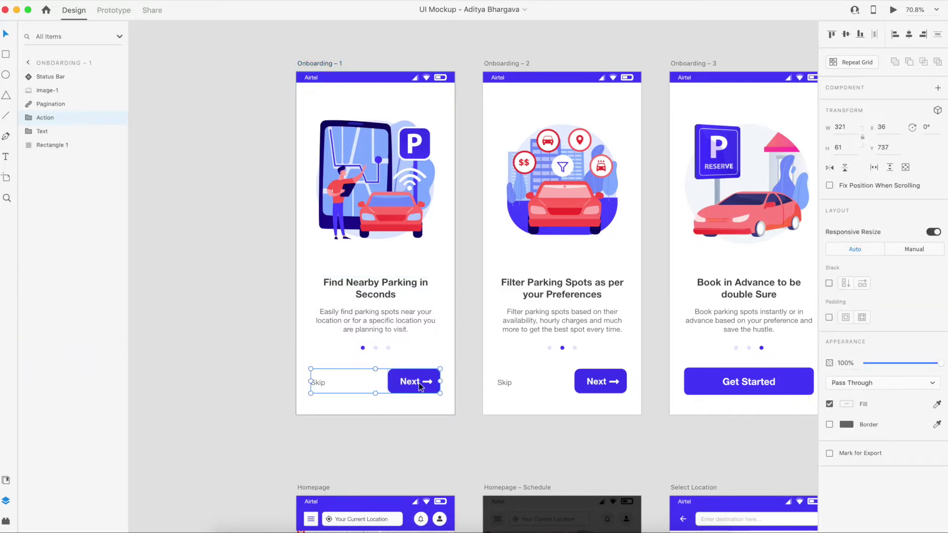
{"action": "double_click", "coordinate": [403, 383]}
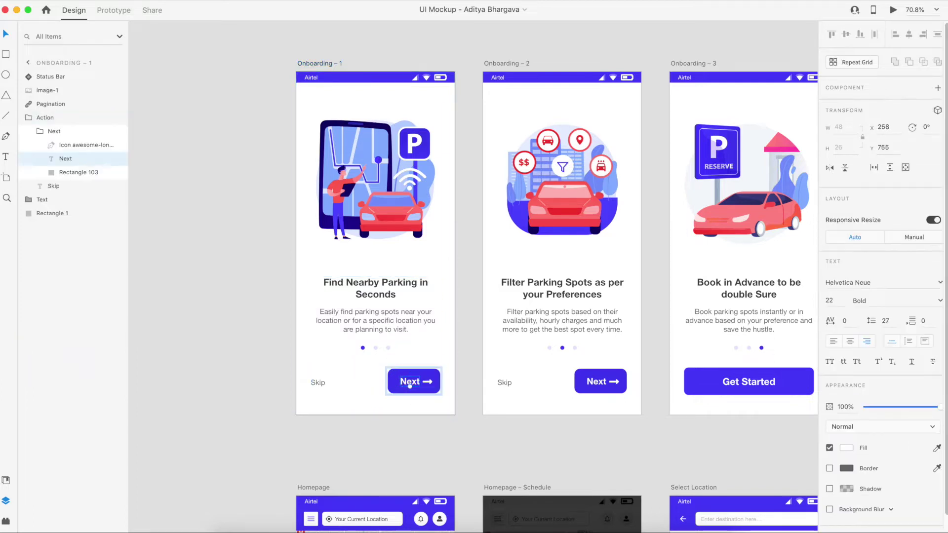
{"action": "left_click", "coordinate": [69, 145]}
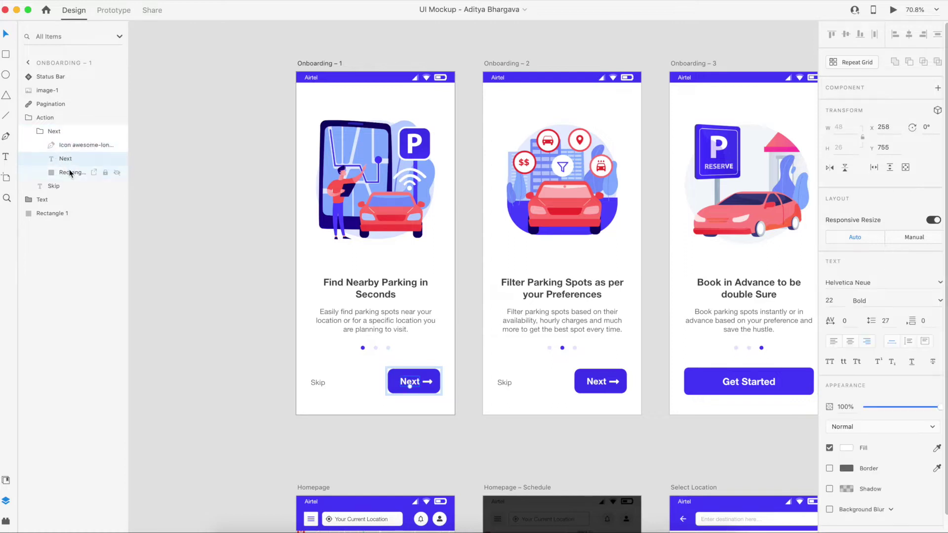
{"action": "left_click", "coordinate": [71, 172]}
{"action": "left_click", "coordinate": [42, 133]}
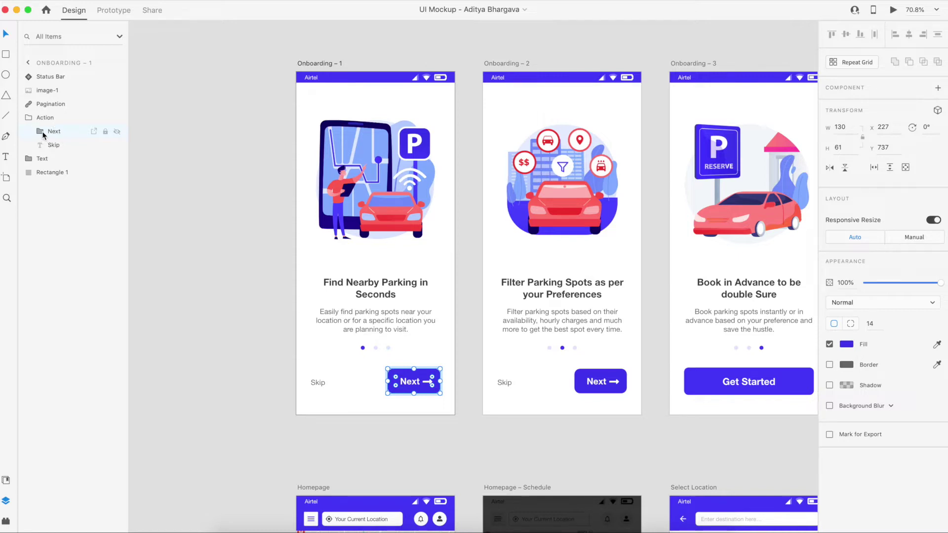
{"action": "left_click", "coordinate": [40, 131]}
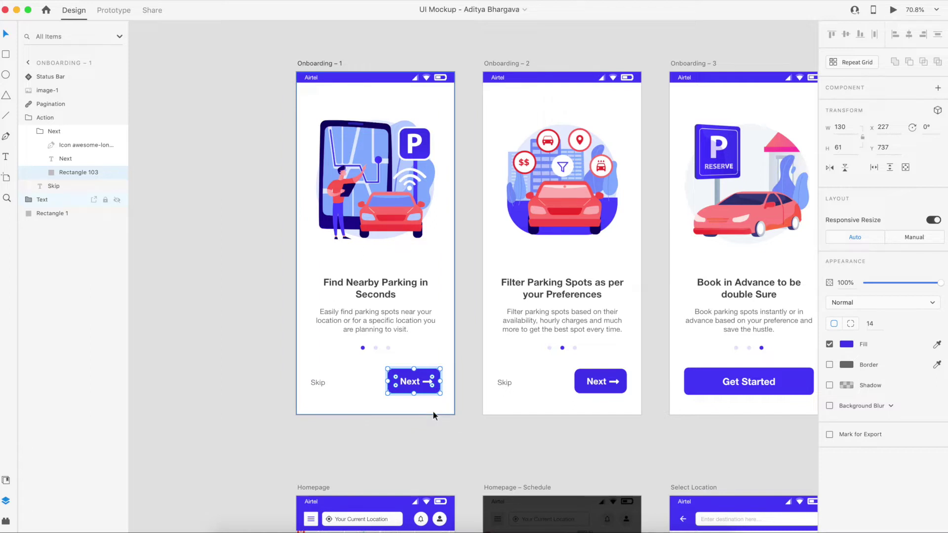
{"action": "left_click", "coordinate": [41, 133]}
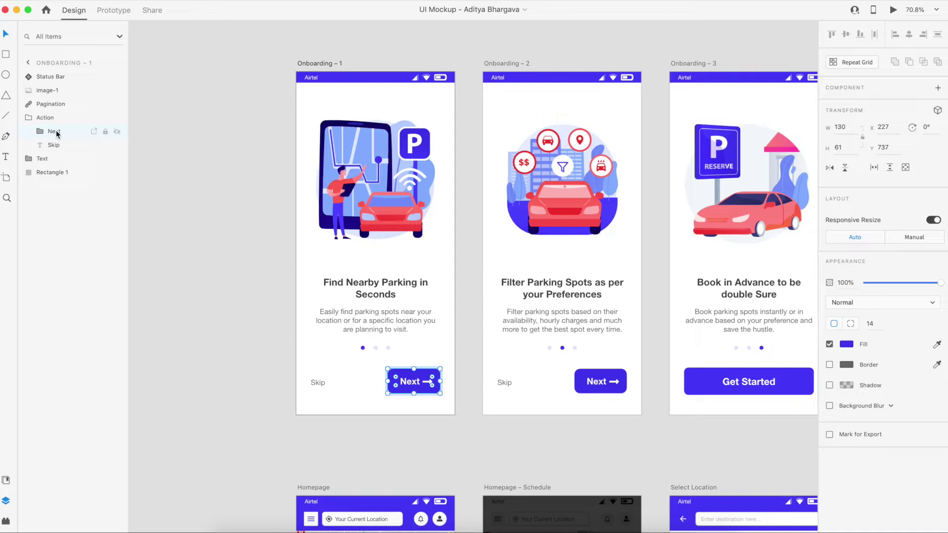
Make the Next layer group a component with Make Component, then zoom in on it
{"action": "right_click", "coordinate": [56, 132]}
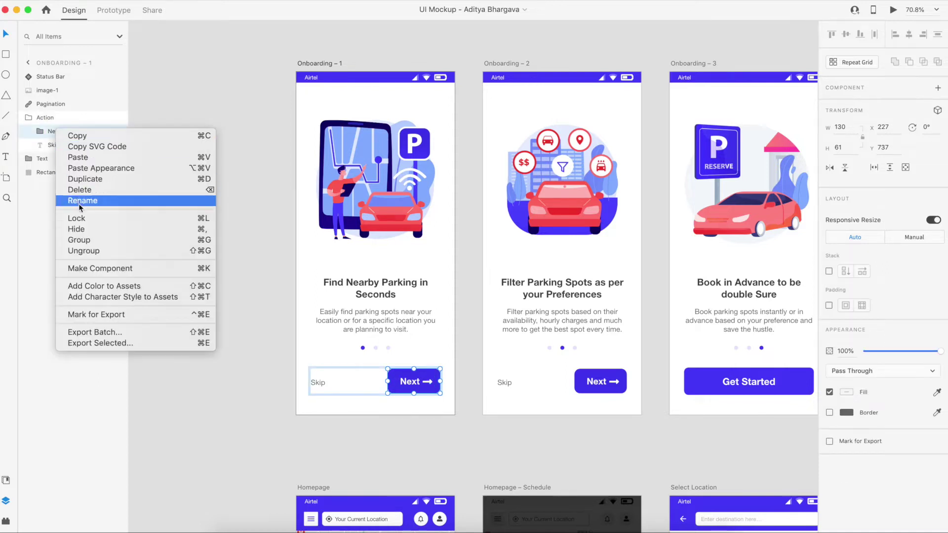
{"action": "left_click", "coordinate": [103, 270]}
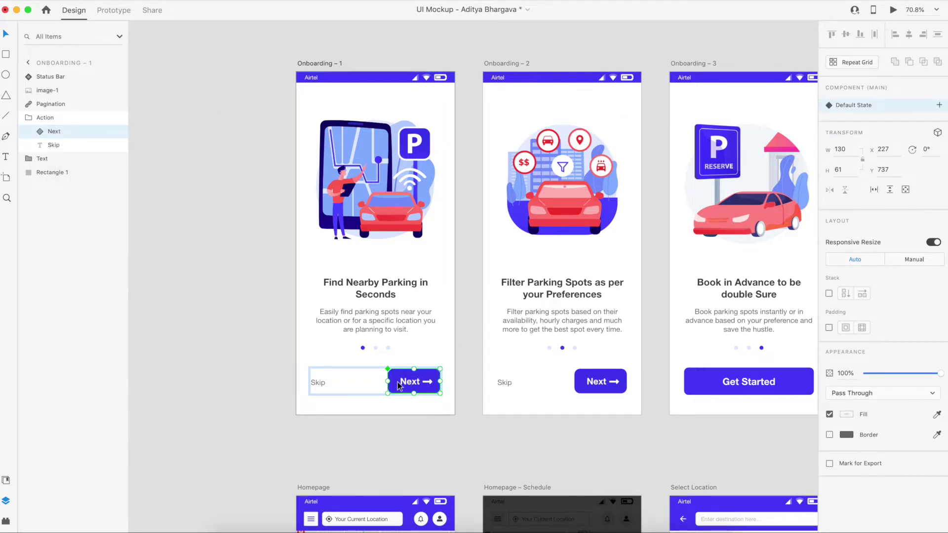
{"action": "scroll", "coordinate": [398, 385], "scroll_direction": "up", "scroll_amount": 2}
{"action": "scroll", "coordinate": [404, 430], "scroll_direction": "up", "scroll_amount": 3}
{"action": "scroll", "coordinate": [417, 395], "scroll_direction": "down", "scroll_amount": 4}
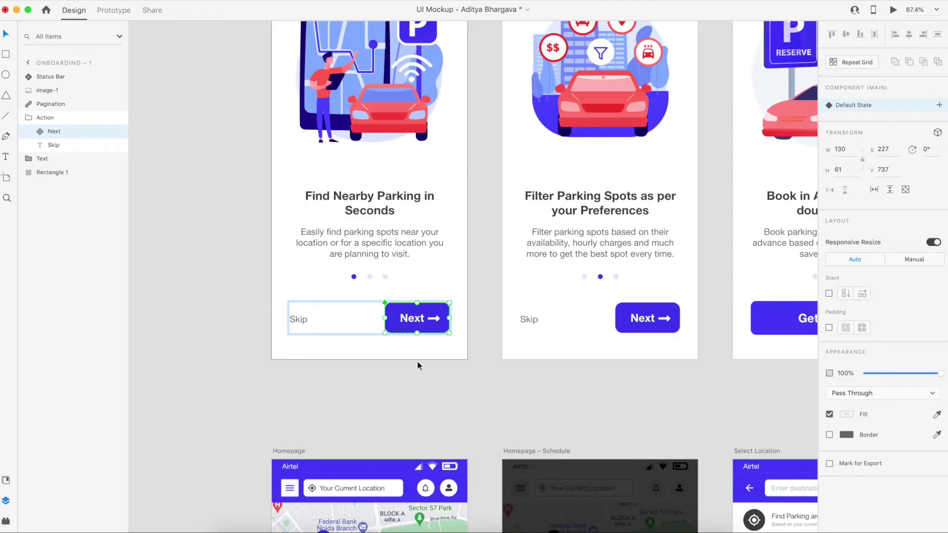
{"action": "scroll", "coordinate": [418, 366], "scroll_direction": "up", "scroll_amount": 3}
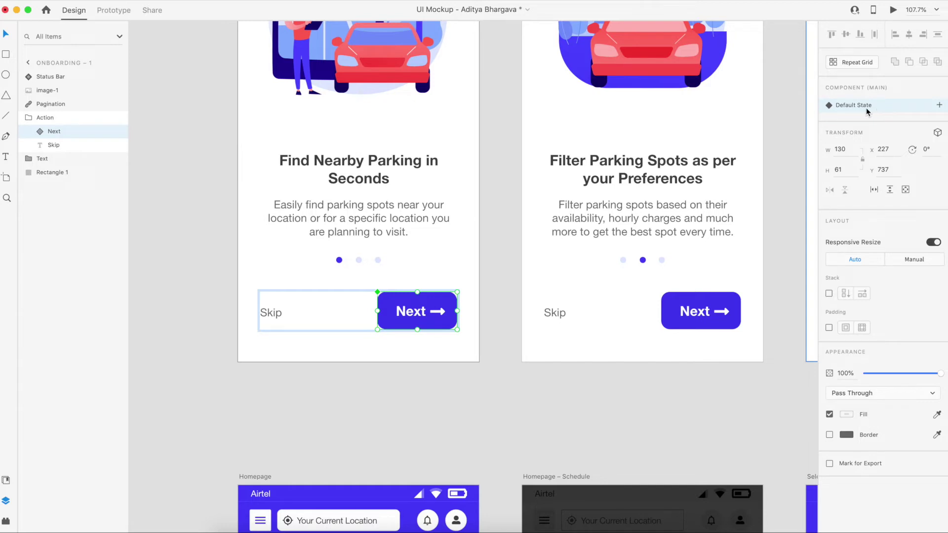
Add a Hover State beside Default State, keeping the name 'Hover State'
{"action": "left_click", "coordinate": [941, 106]}
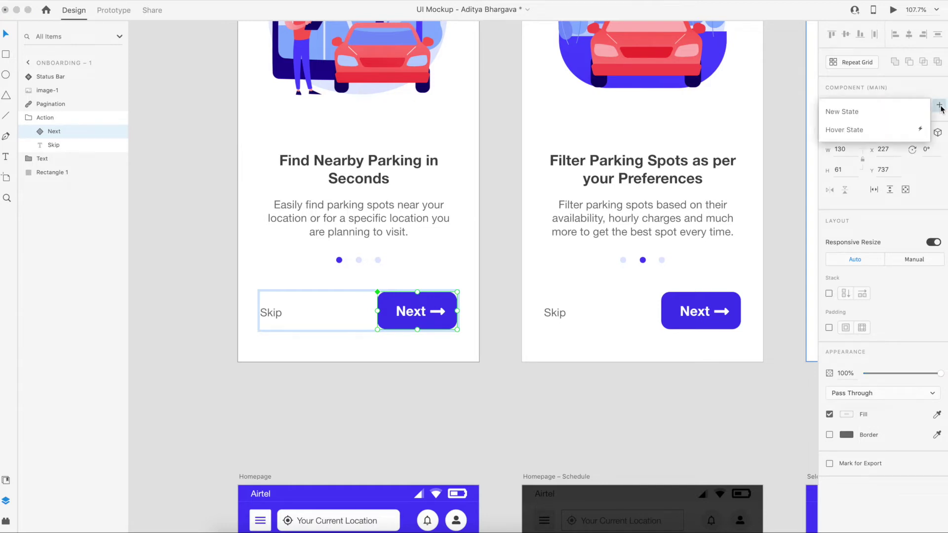
{"action": "left_click", "coordinate": [861, 129]}
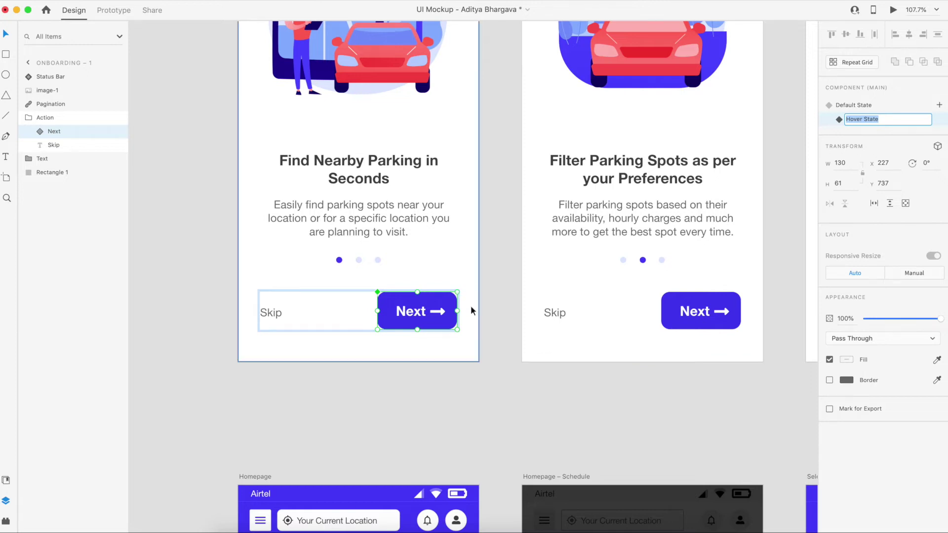
{"action": "left_click", "coordinate": [893, 130]}
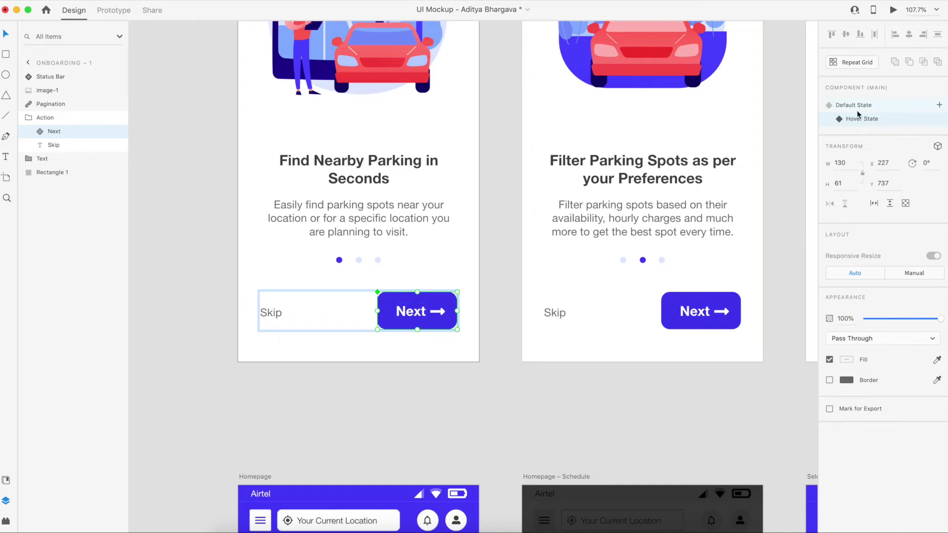
Select the Next component and toggle between Default and Hover State, ending in Hover State
{"action": "left_click", "coordinate": [44, 132]}
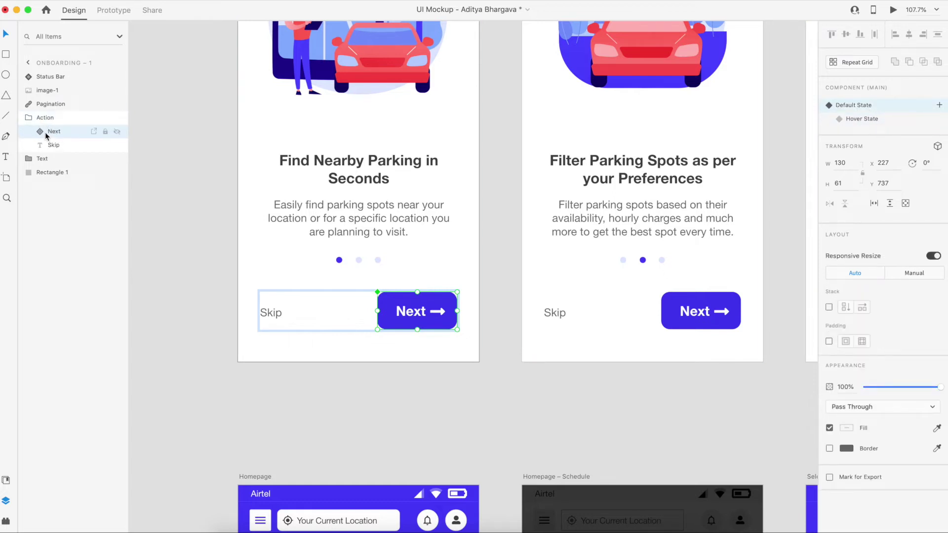
{"action": "left_click", "coordinate": [857, 121]}
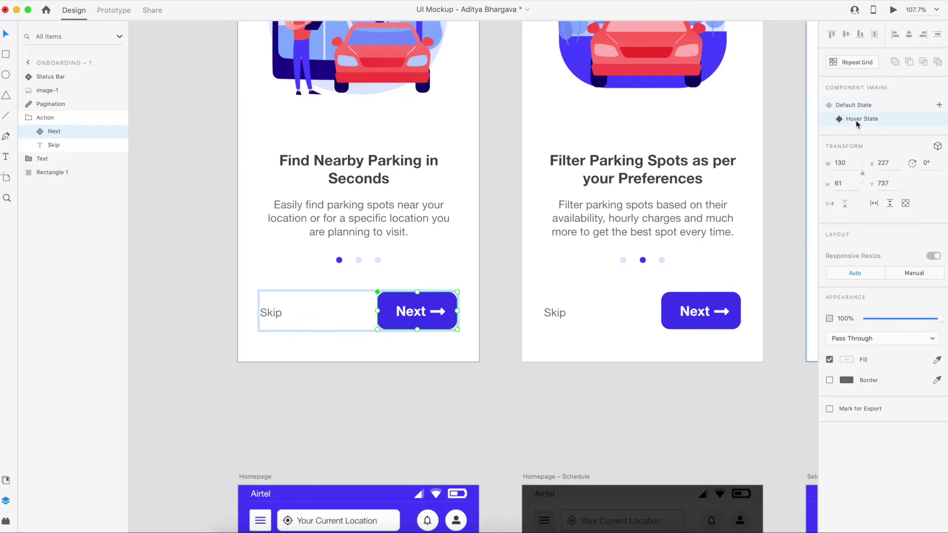
{"action": "left_click", "coordinate": [858, 110]}
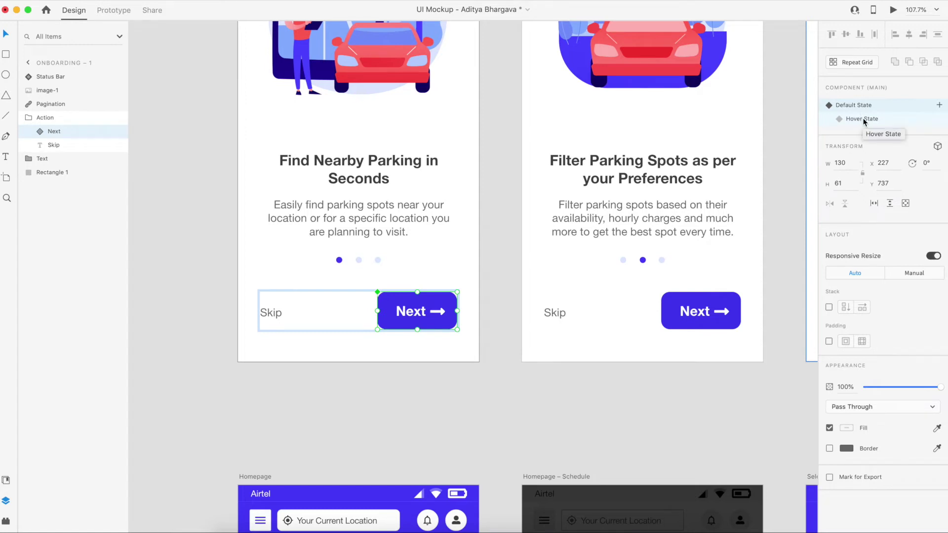
{"action": "left_click", "coordinate": [864, 120]}
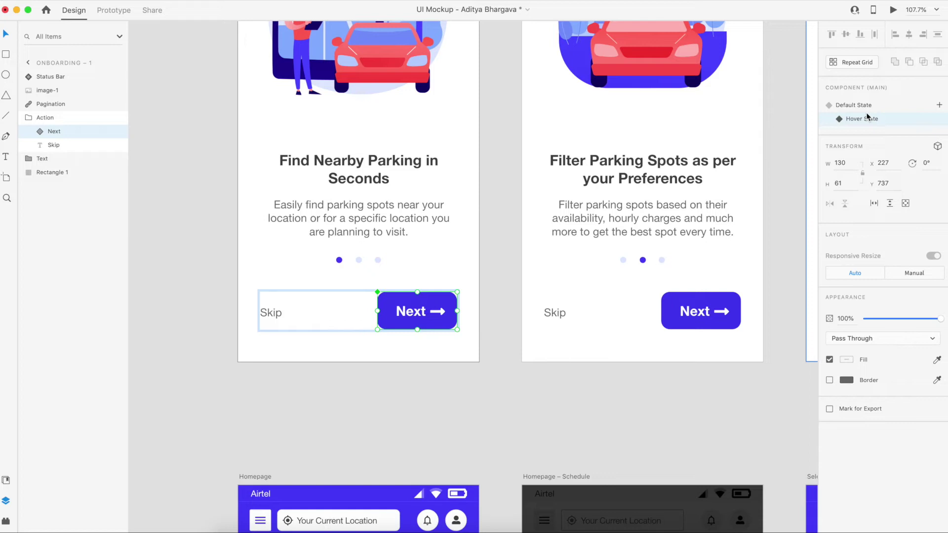
Expand the Next layer and select its background Rectangle 103
{"action": "left_click", "coordinate": [43, 132]}
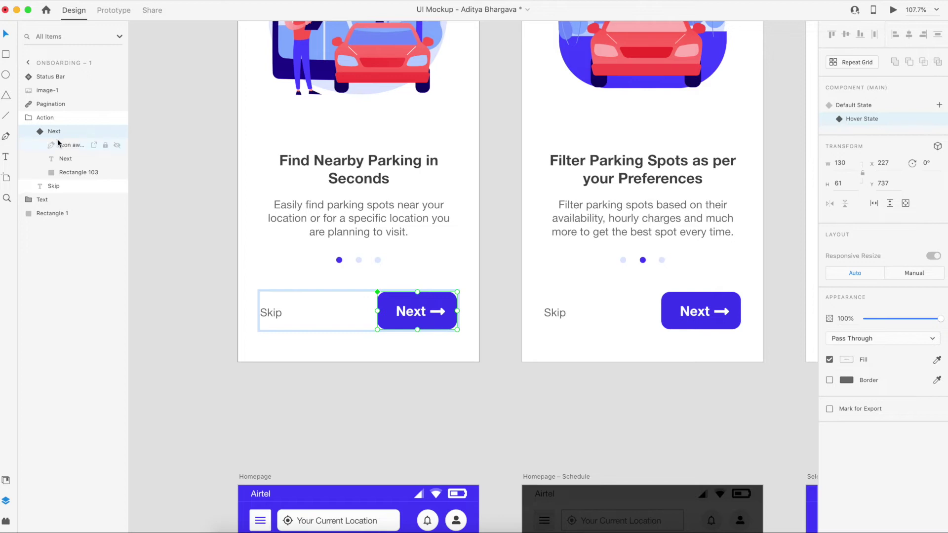
{"action": "left_click", "coordinate": [61, 144]}
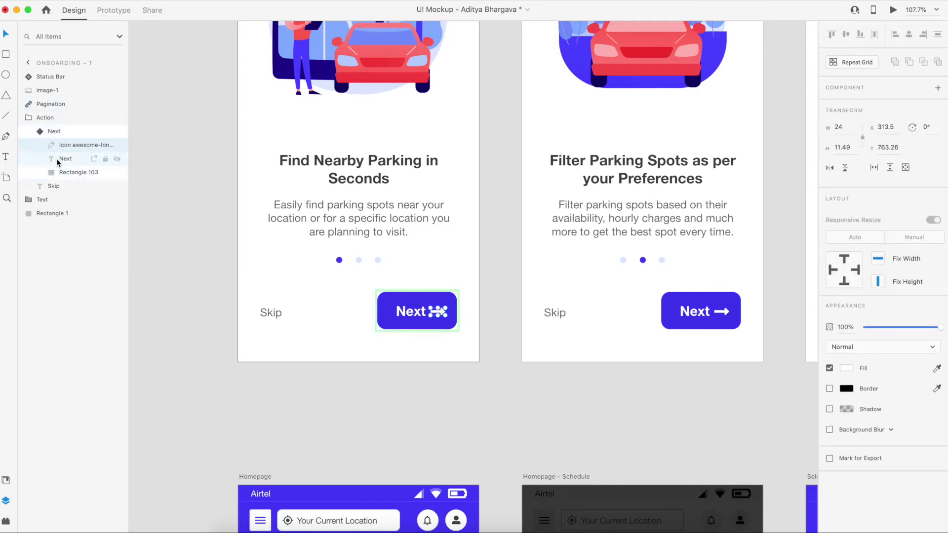
{"action": "left_click", "coordinate": [71, 131]}
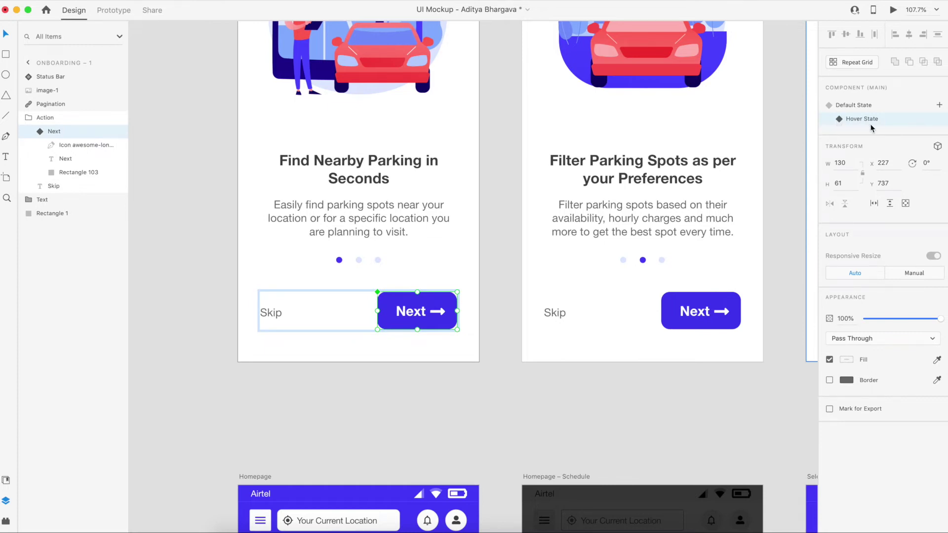
{"action": "left_click", "coordinate": [83, 173]}
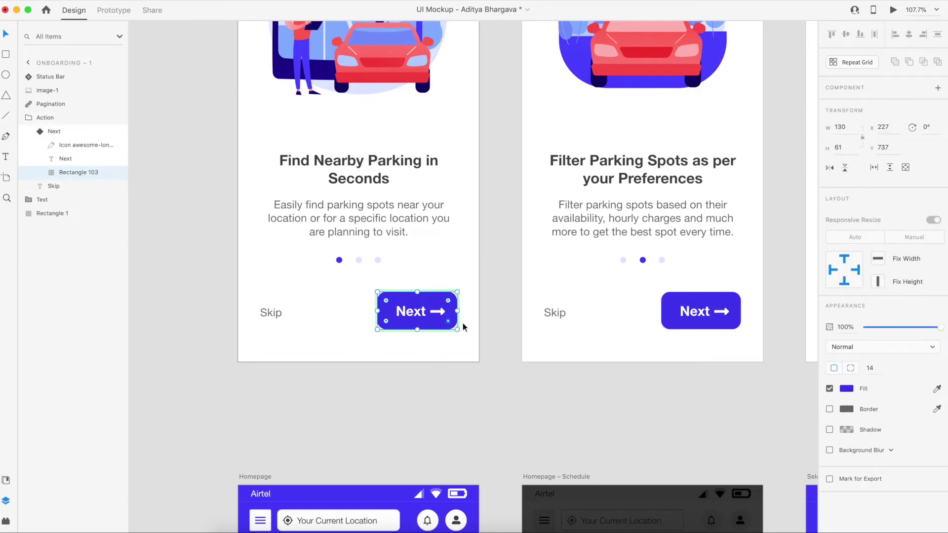
Lighten the Hover State rectangle's fill to #6E70E8, then reselect the Next component
{"action": "left_click", "coordinate": [846, 389]}
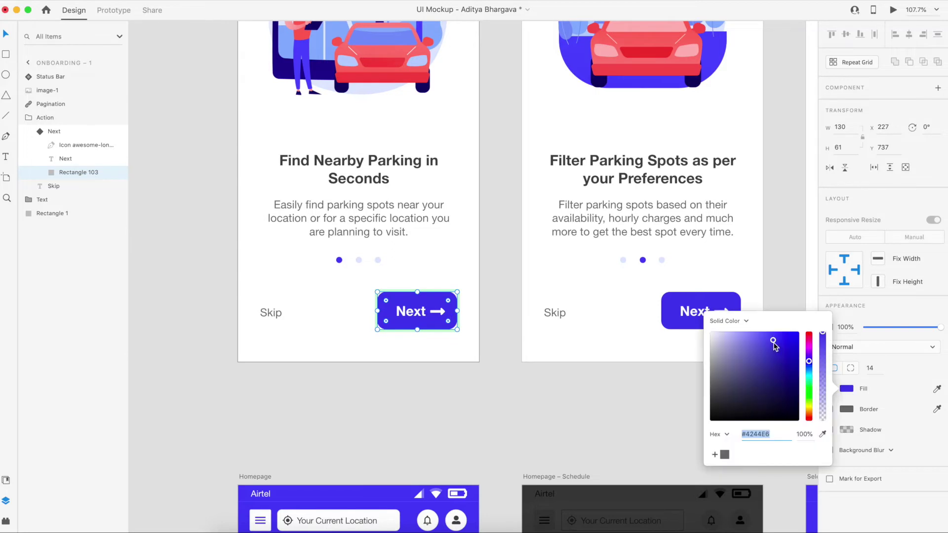
{"action": "left_click_drag", "start_coordinate": [773, 340], "coordinate": [756, 339]}
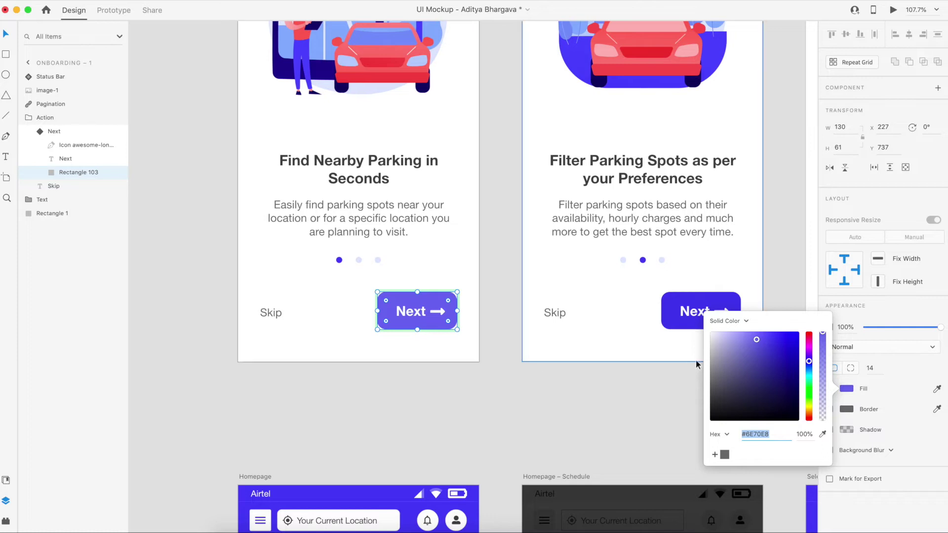
{"action": "left_click", "coordinate": [893, 368]}
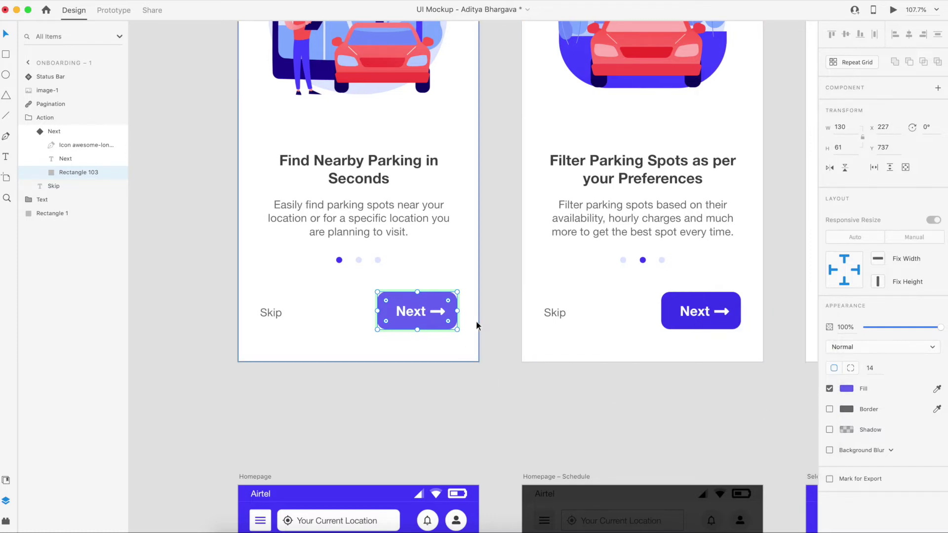
{"action": "left_click", "coordinate": [57, 132]}
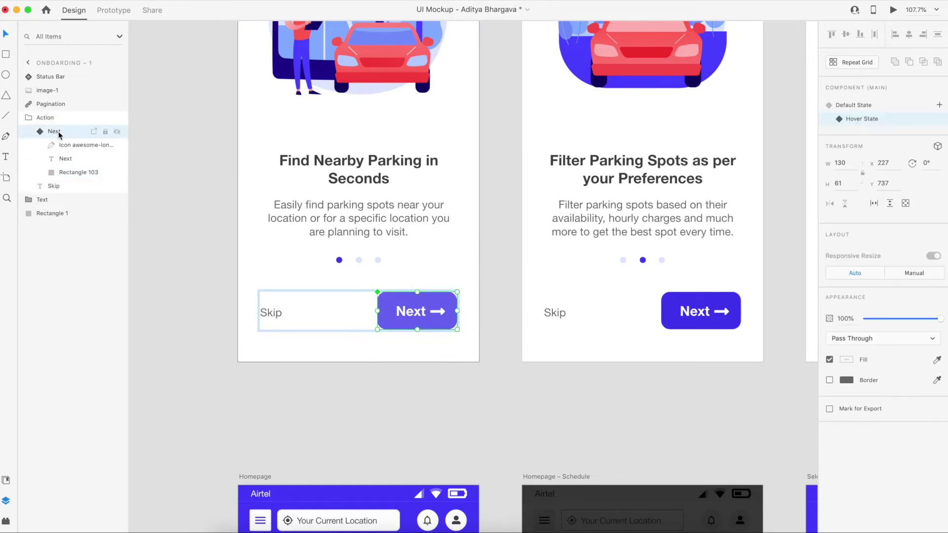
Return Next to Default State and preview Onboarding – 1 to check the hover lightening
{"action": "left_click", "coordinate": [862, 109]}
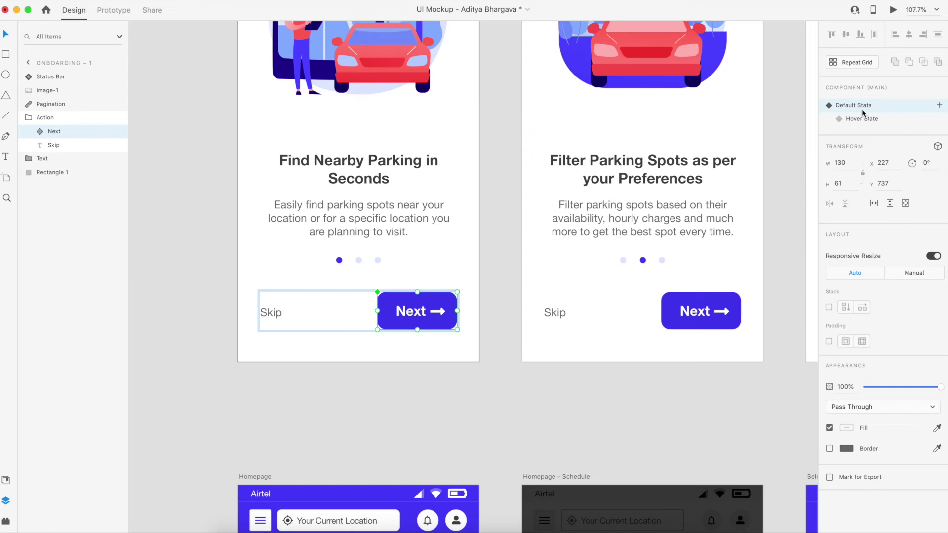
{"action": "left_click", "coordinate": [894, 11]}
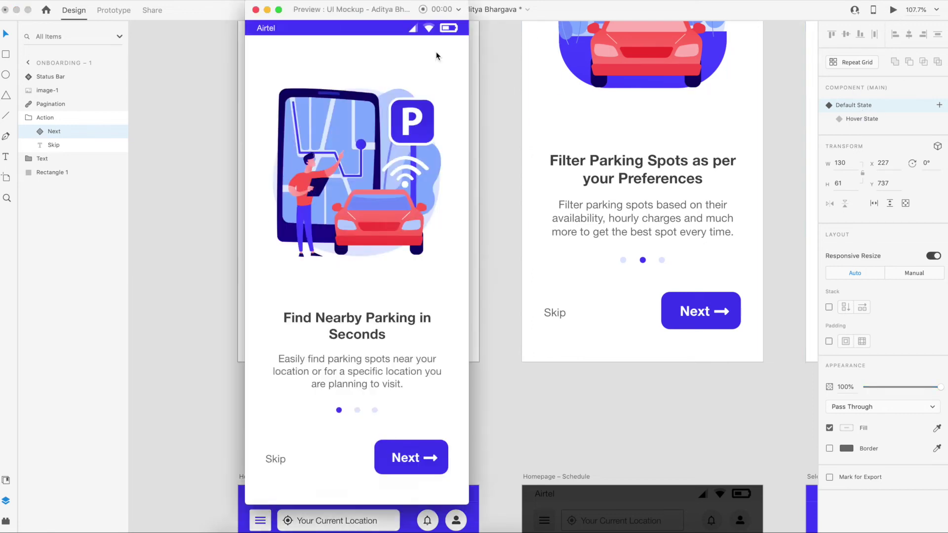
{"action": "left_click_drag", "start_coordinate": [365, 13], "coordinate": [670, 16]}
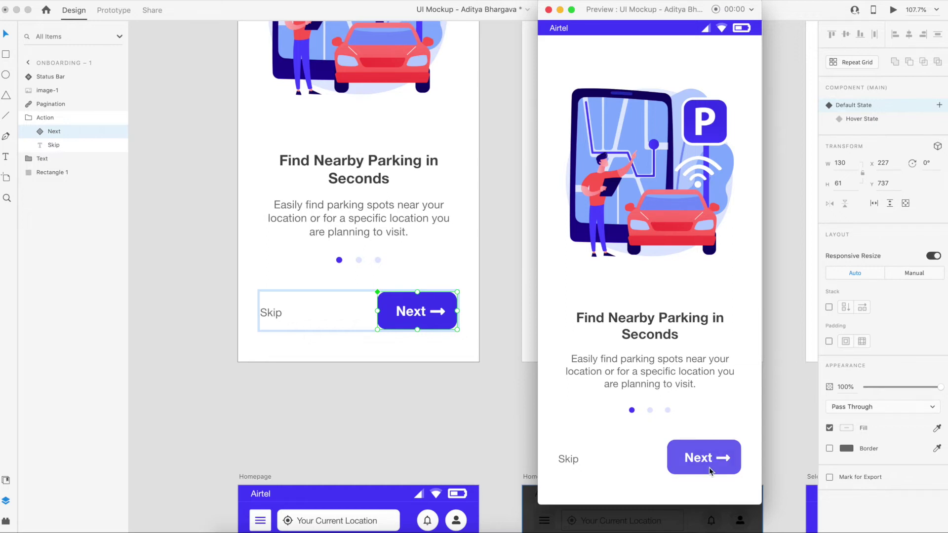
{"action": "left_click", "coordinate": [549, 10]}
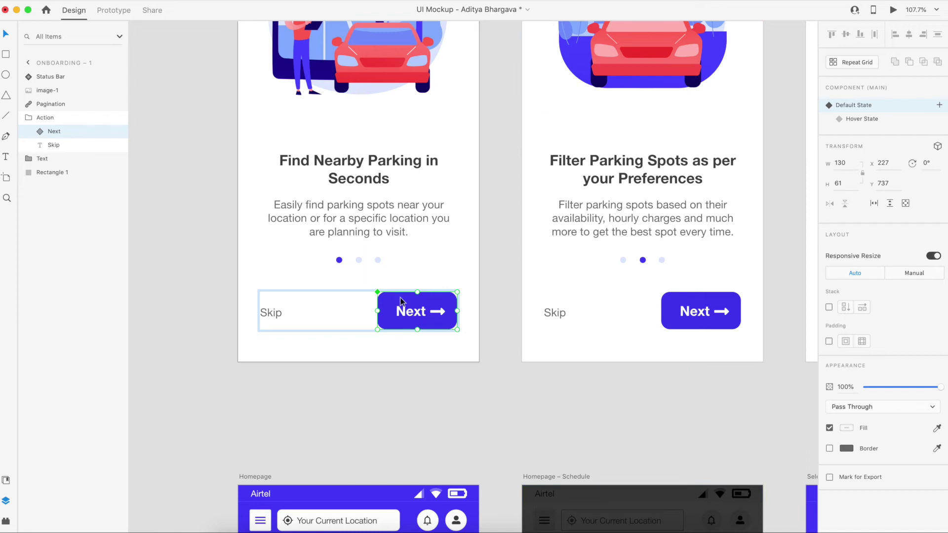
Switch the Next component to Hover State, showing its lighter #6E70E8 fill
{"action": "scroll", "coordinate": [401, 301], "scroll_direction": "up", "scroll_amount": 5}
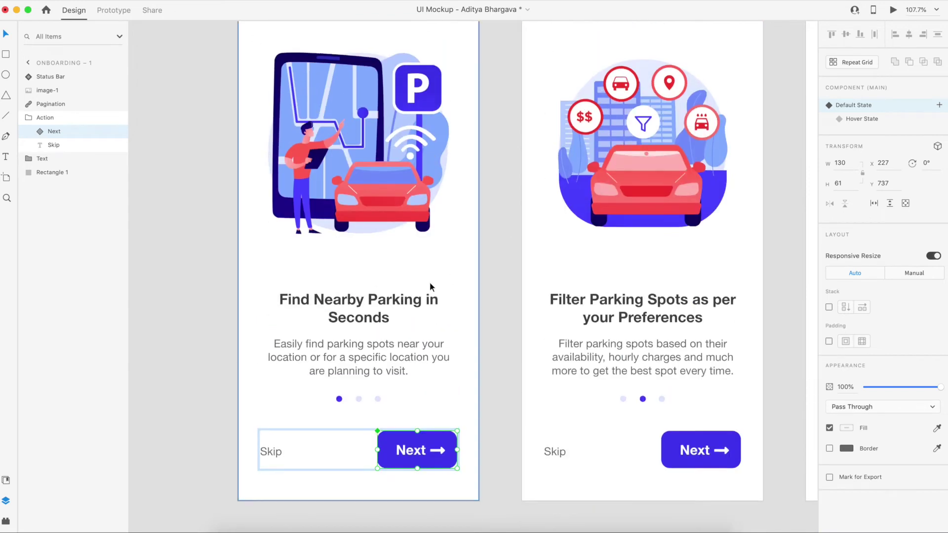
{"action": "scroll", "coordinate": [431, 284], "scroll_direction": "down", "scroll_amount": 3}
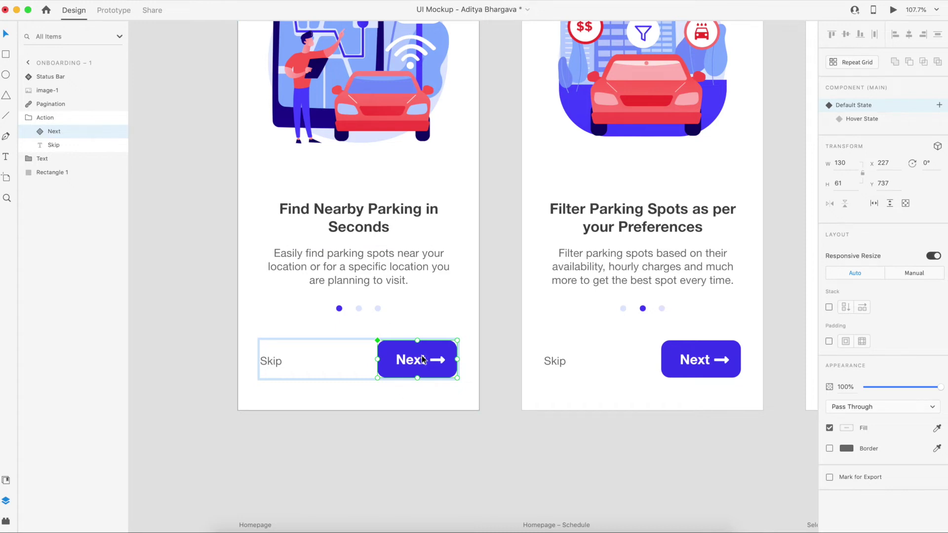
{"action": "scroll", "coordinate": [422, 356], "scroll_direction": "up", "scroll_amount": 7}
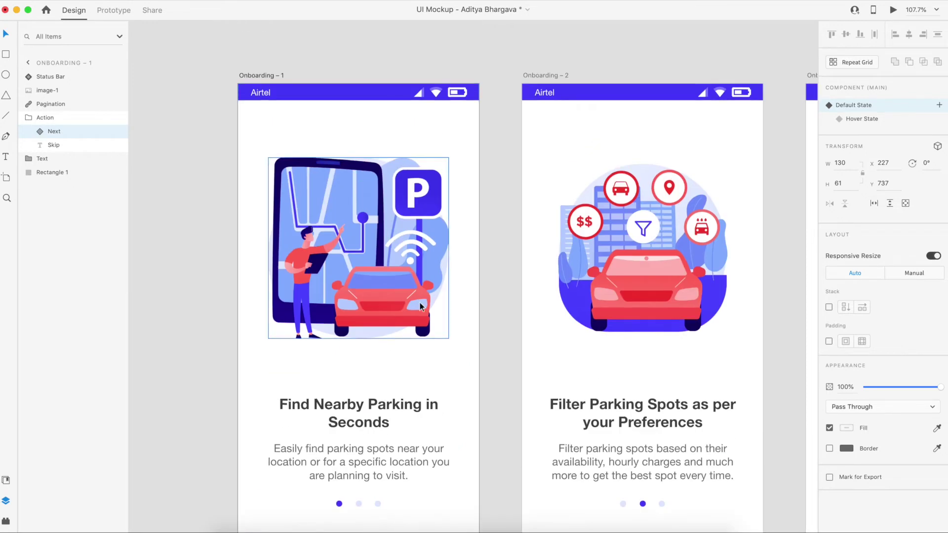
{"action": "scroll", "coordinate": [422, 311], "scroll_direction": "down", "scroll_amount": 5}
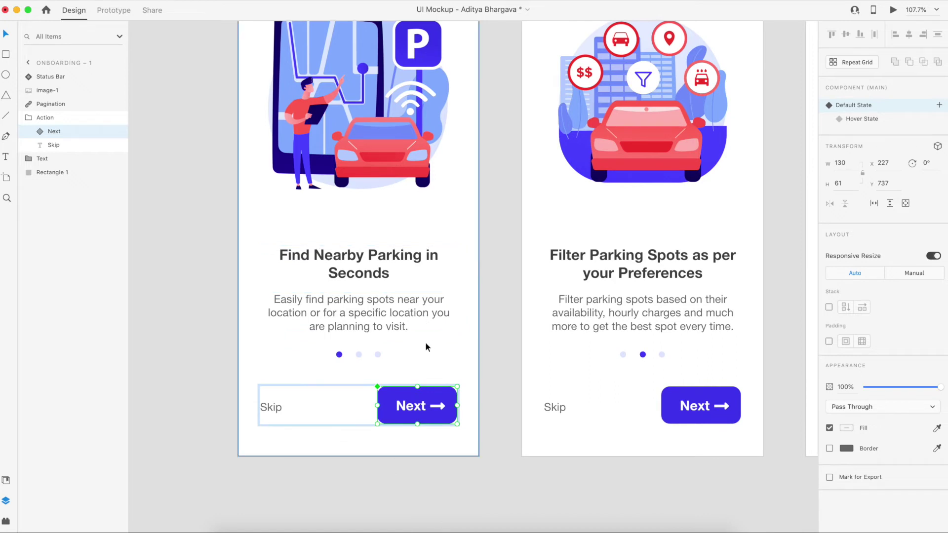
{"action": "left_click", "coordinate": [861, 121]}
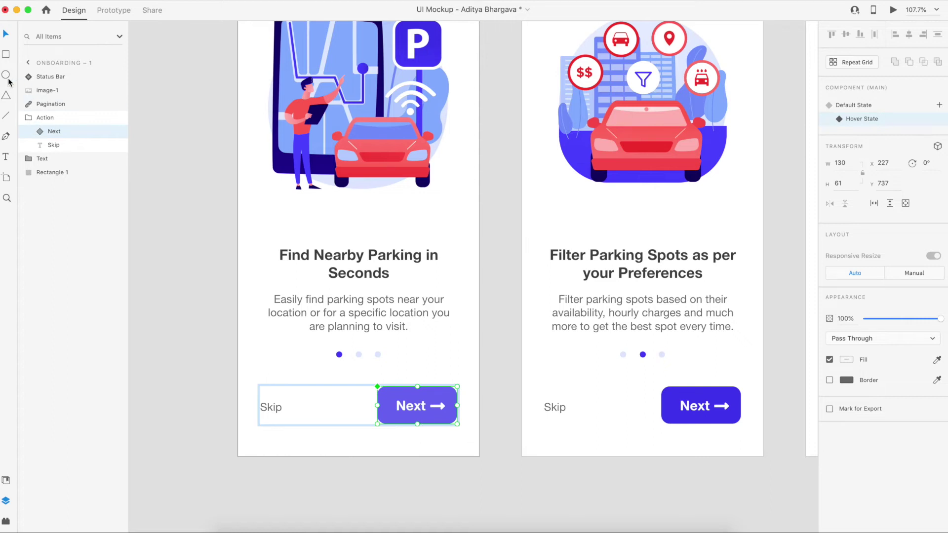
Draw a white 130×44 rectangle below Next with no border, a shadow and corner radius 4
{"action": "left_click", "coordinate": [6, 55]}
{"action": "left_click_drag", "start_coordinate": [378, 438], "coordinate": [457, 448]}
{"action": "left_click", "coordinate": [830, 364]}
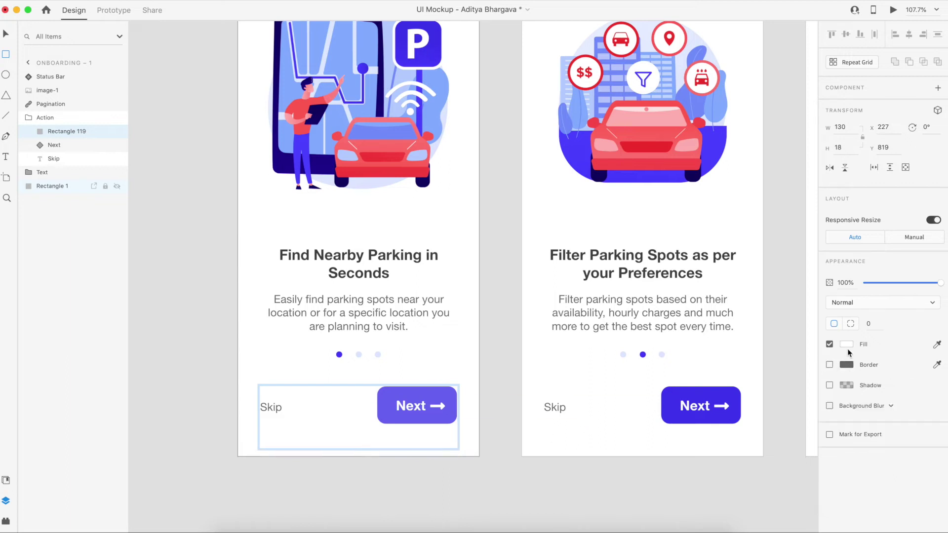
{"action": "left_click", "coordinate": [829, 385]}
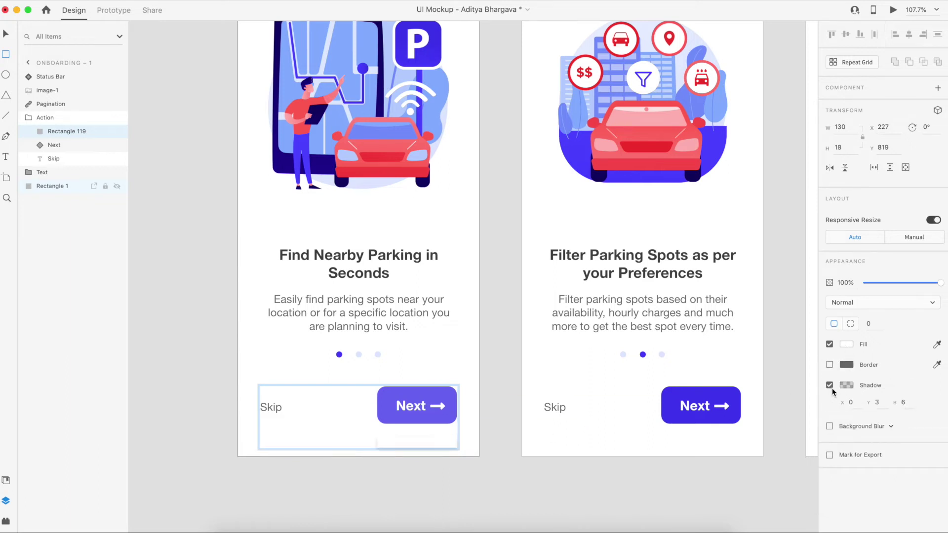
{"action": "left_click", "coordinate": [868, 325]}
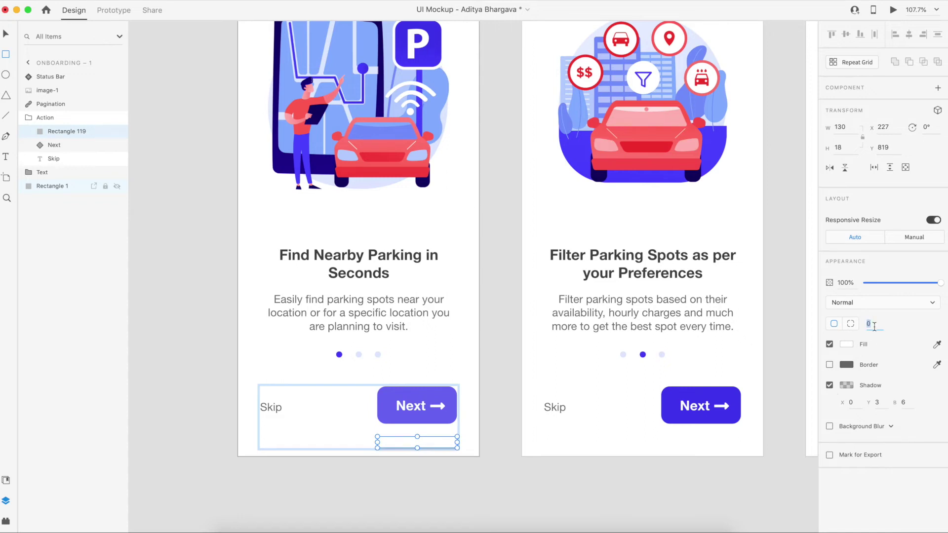
{"action": "type", "text": "4"}
{"action": "key", "text": "Return"}
{"action": "left_click_drag", "start_coordinate": [417, 437], "coordinate": [459, 453]}
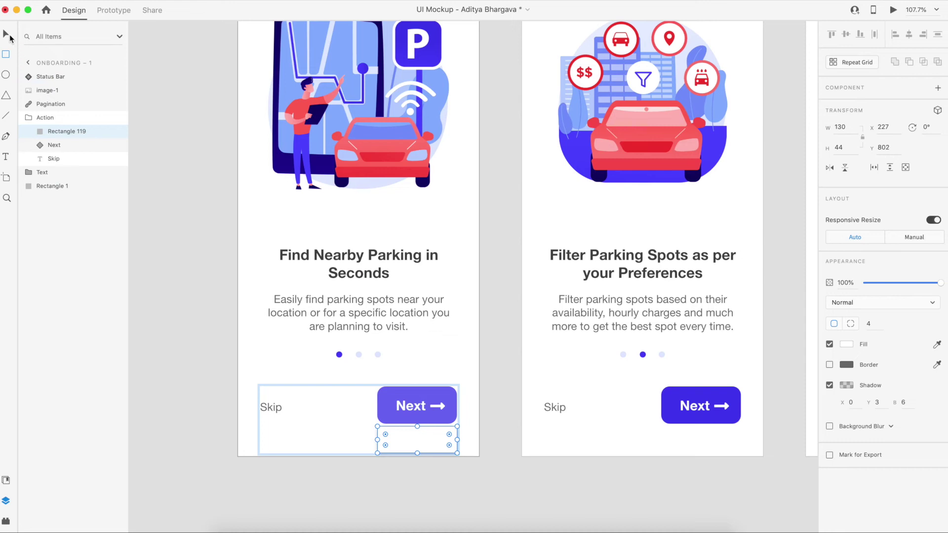
{"action": "left_click", "coordinate": [8, 36]}
Add a text label inside the white box and colour it grey
{"action": "left_click", "coordinate": [6, 156]}
{"action": "left_click", "coordinate": [400, 435]}
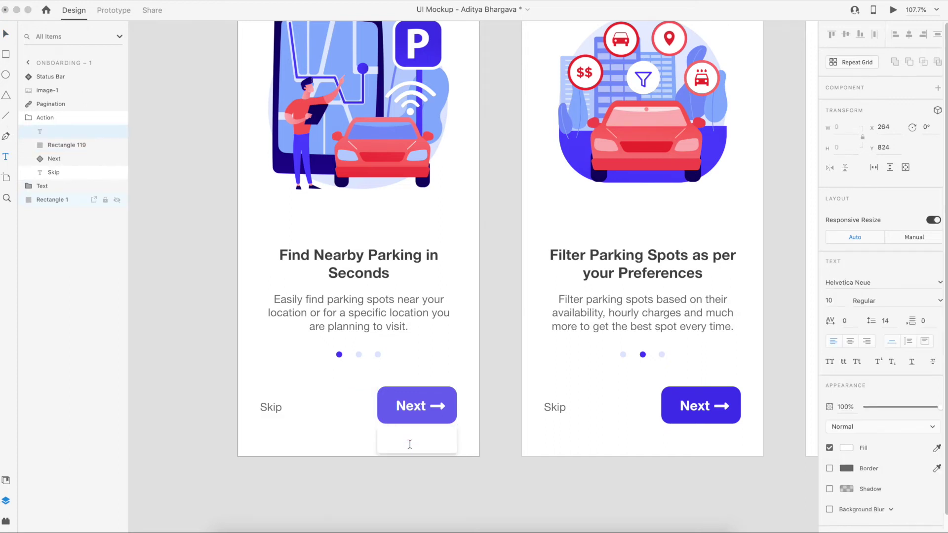
{"action": "key", "text": "ctrl+v"}
{"action": "key", "text": "Escape"}
{"action": "type", "text": "sstTE"}
{"action": "key", "text": "ctrl+a"}
{"action": "left_click", "coordinate": [847, 448]}
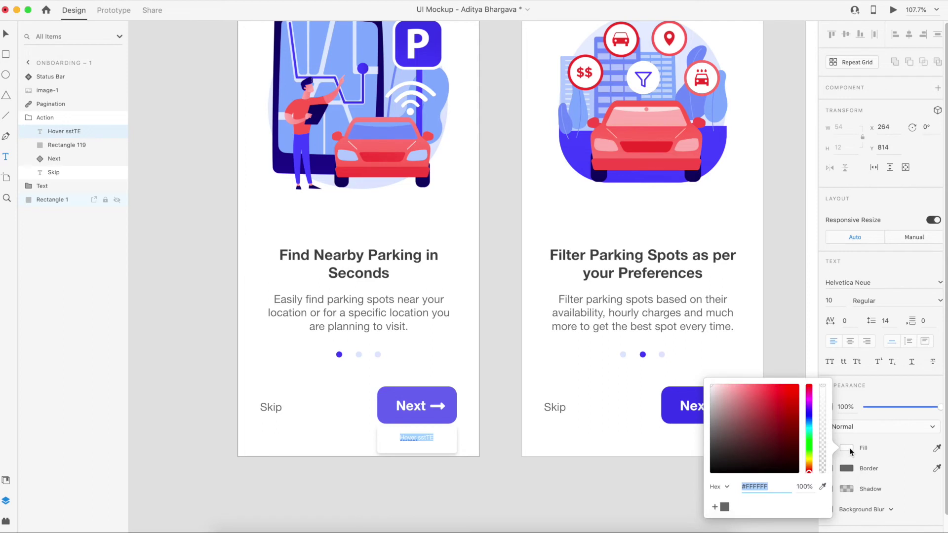
{"action": "left_click", "coordinate": [725, 507]}
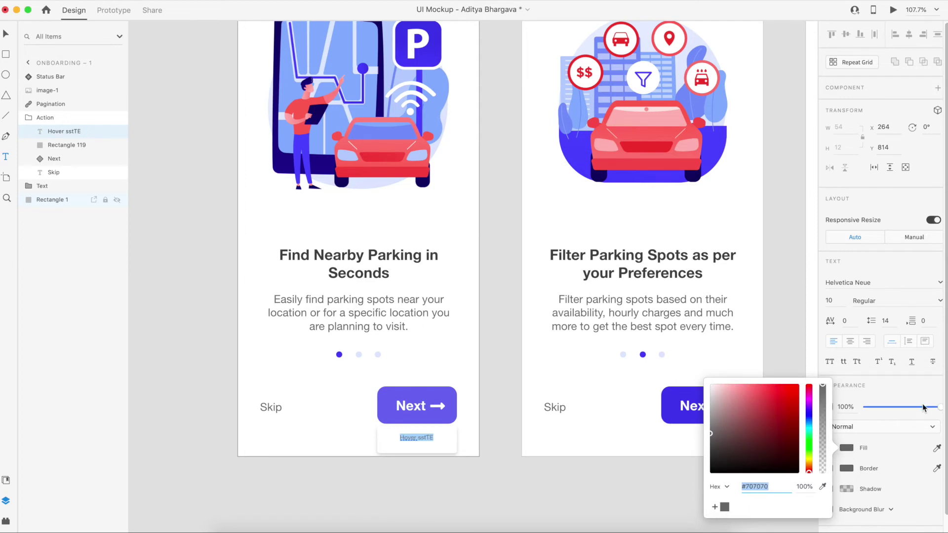
{"action": "left_click", "coordinate": [903, 415]}
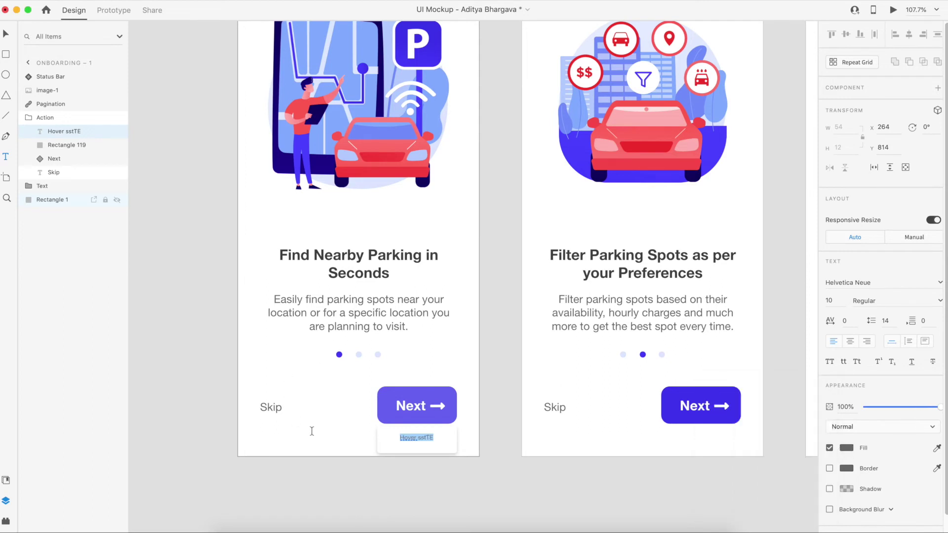
Correct the label to 'Hover State', set font size 14 and centre it in the box
{"action": "double_click", "coordinate": [423, 438]}
{"action": "triple_click", "coordinate": [422, 438]}
{"action": "type", "text": "Ho"}
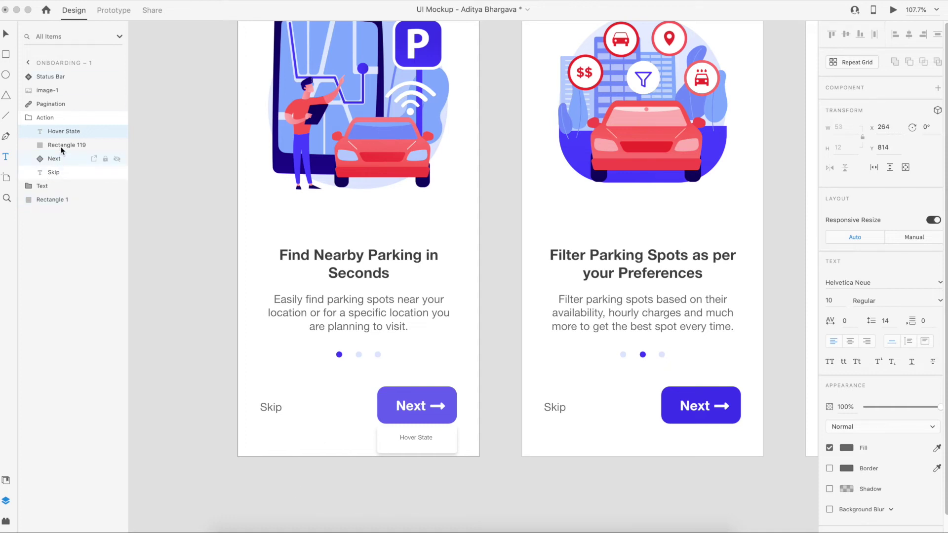
{"action": "key", "text": "Escape"}
{"action": "left_click", "coordinate": [838, 301]}
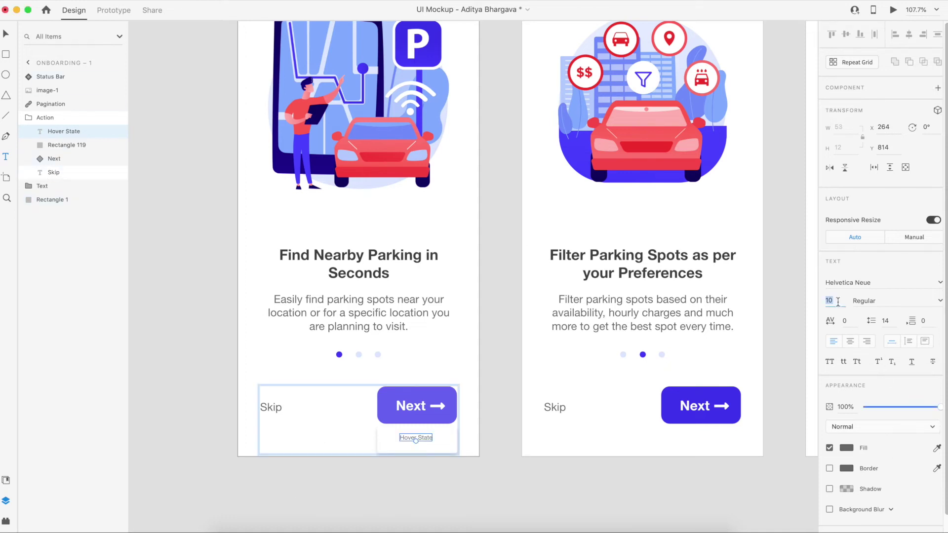
{"action": "type", "text": "14"}
{"action": "key", "text": "Return"}
{"action": "key", "text": "v"}
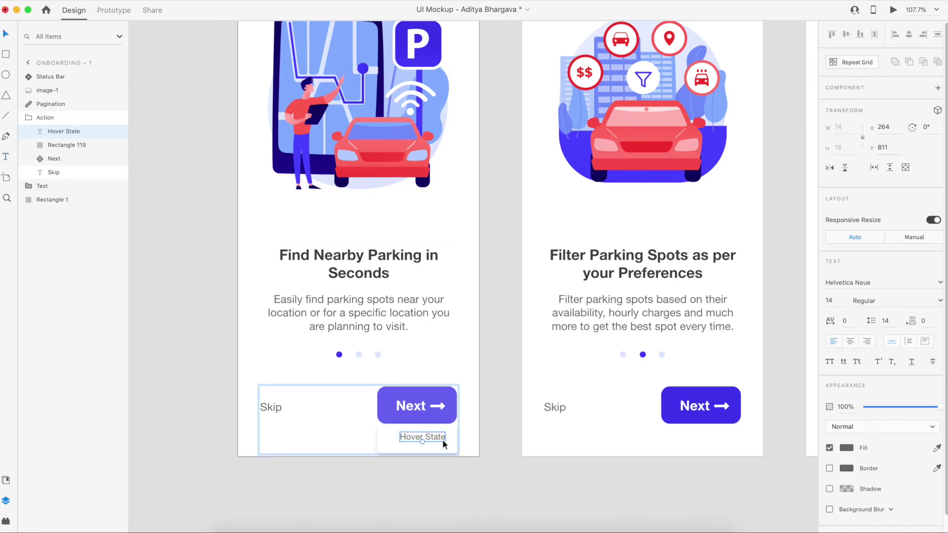
{"action": "left_click_drag", "start_coordinate": [444, 439], "coordinate": [435, 442]}
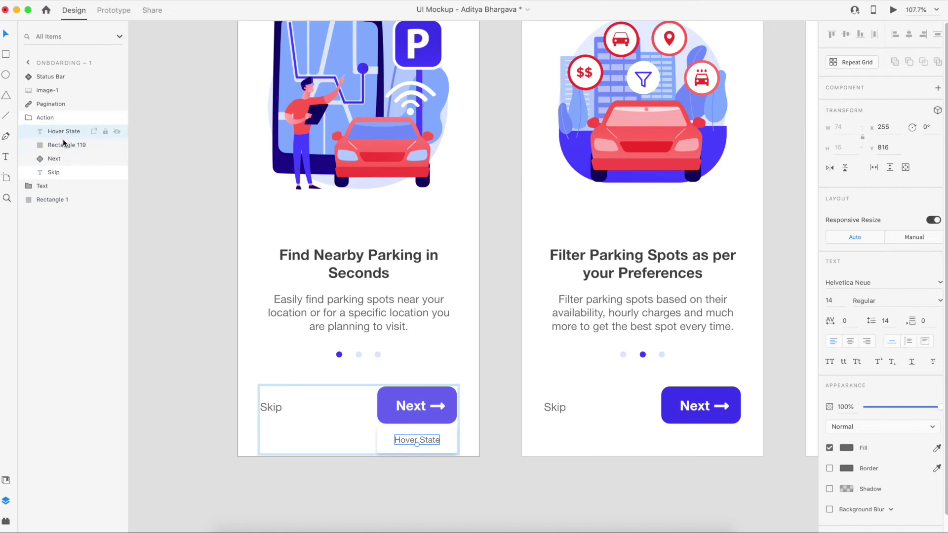
Cut the 'Hover State' text and its tooltip rectangle out of the Next button's default state
{"action": "left_click", "coordinate": [54, 159]}
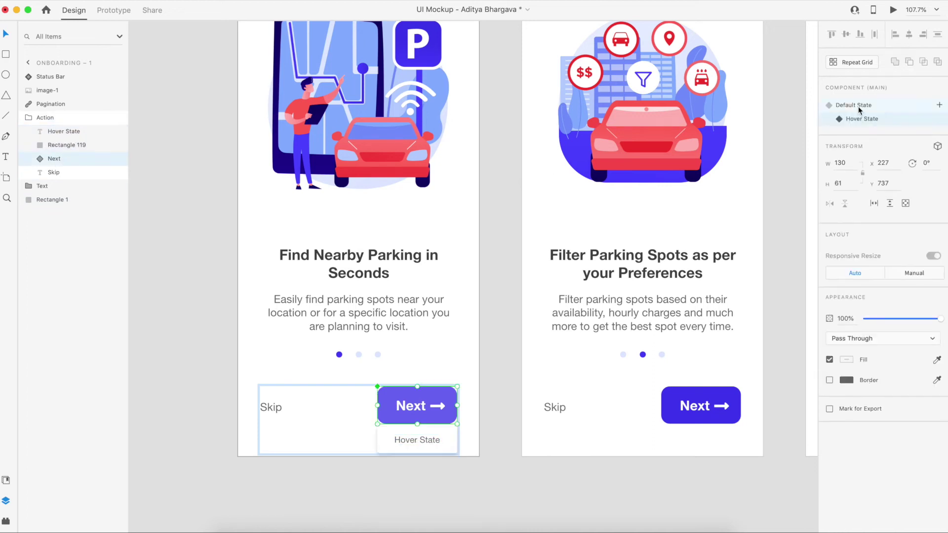
{"action": "left_click", "coordinate": [859, 105]}
{"action": "left_click", "coordinate": [862, 119]}
{"action": "left_click", "coordinate": [859, 105]}
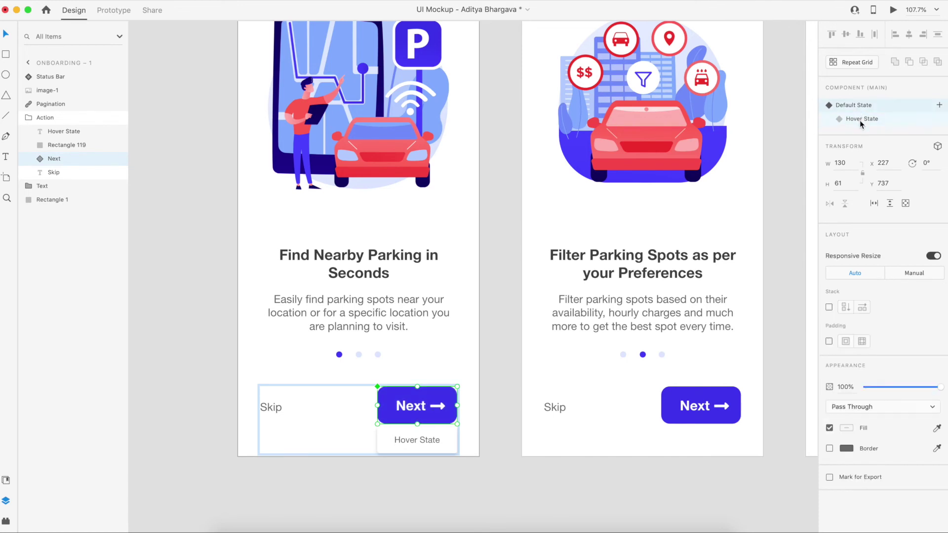
{"action": "left_click", "coordinate": [69, 143]}
{"action": "left_click", "coordinate": [72, 132]}
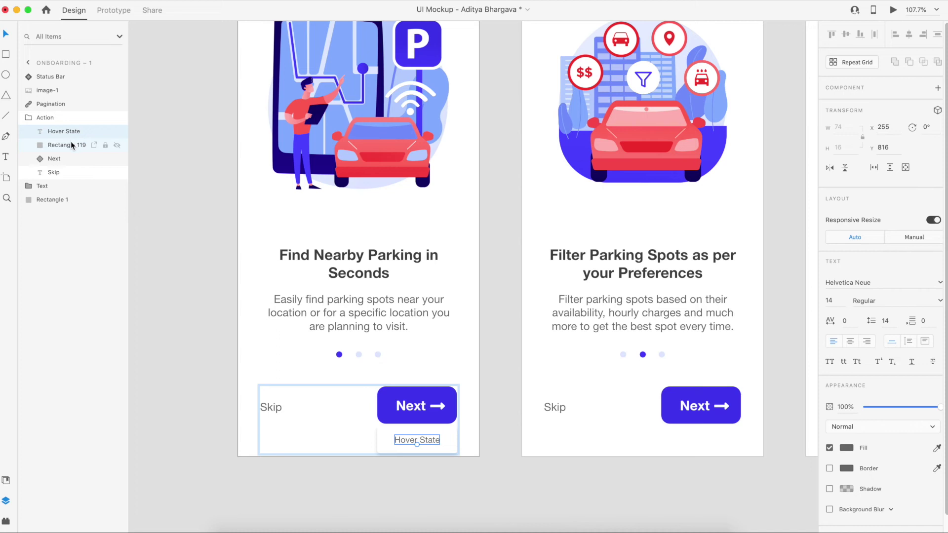
{"action": "left_click", "coordinate": [70, 143], "text": "shift"}
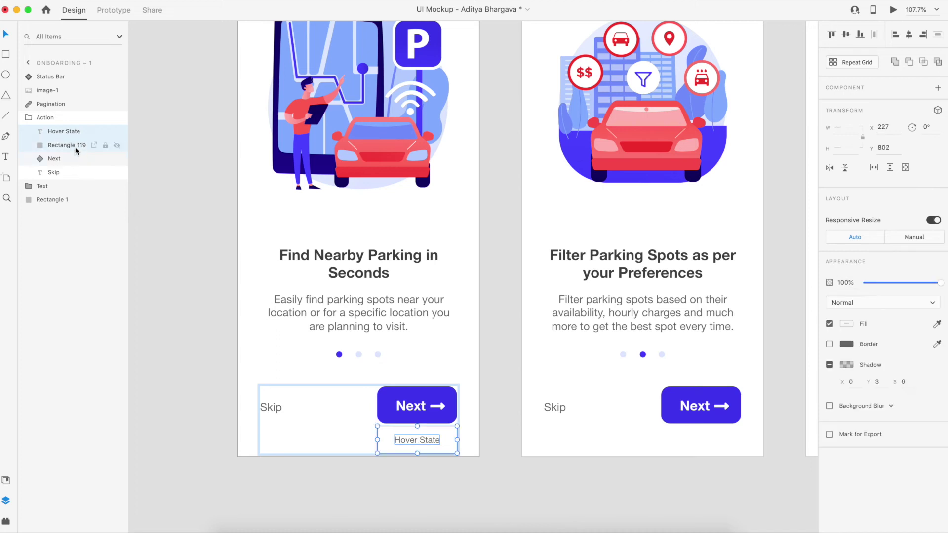
{"action": "right_click", "coordinate": [75, 147]}
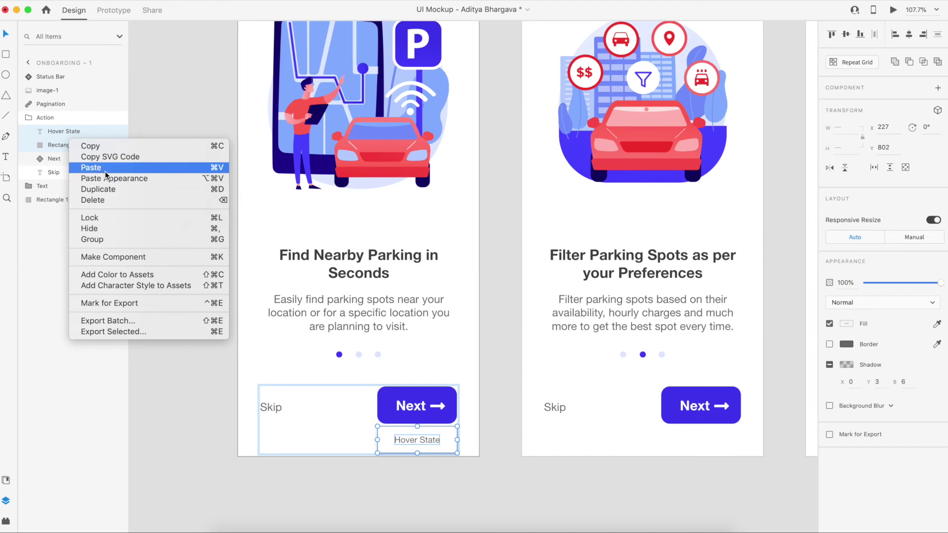
{"action": "left_click", "coordinate": [57, 148]}
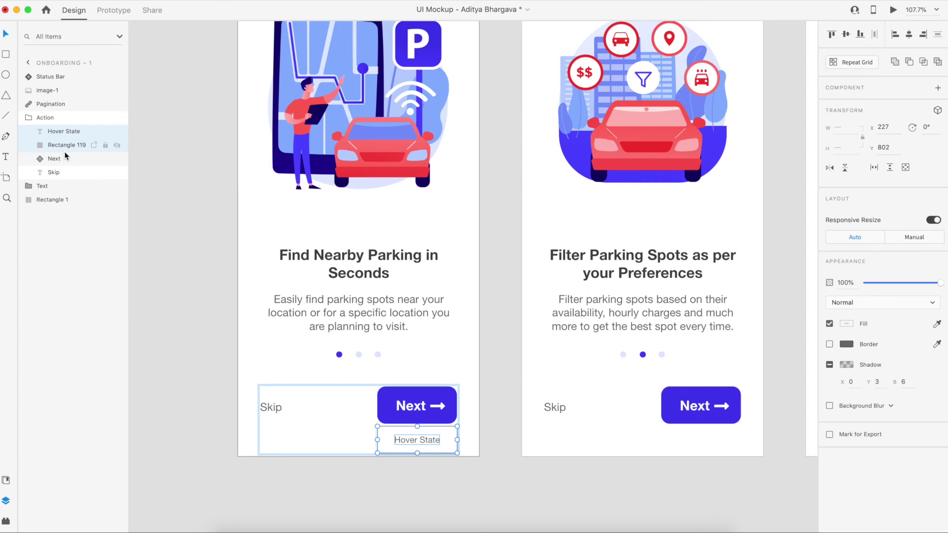
{"action": "key", "text": "Delete"}
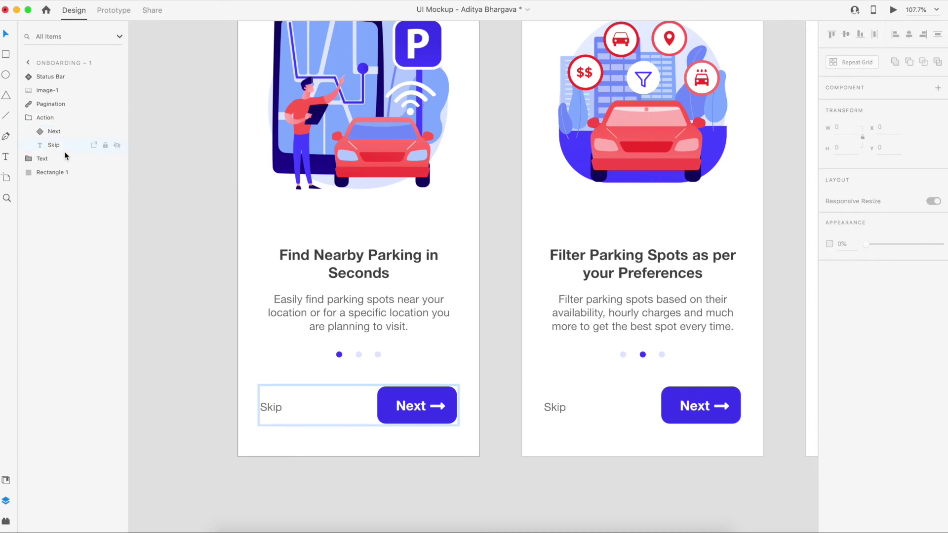
Paste the tooltip box and label into the Next button's Hover State, then compare both states
{"action": "left_click", "coordinate": [60, 131]}
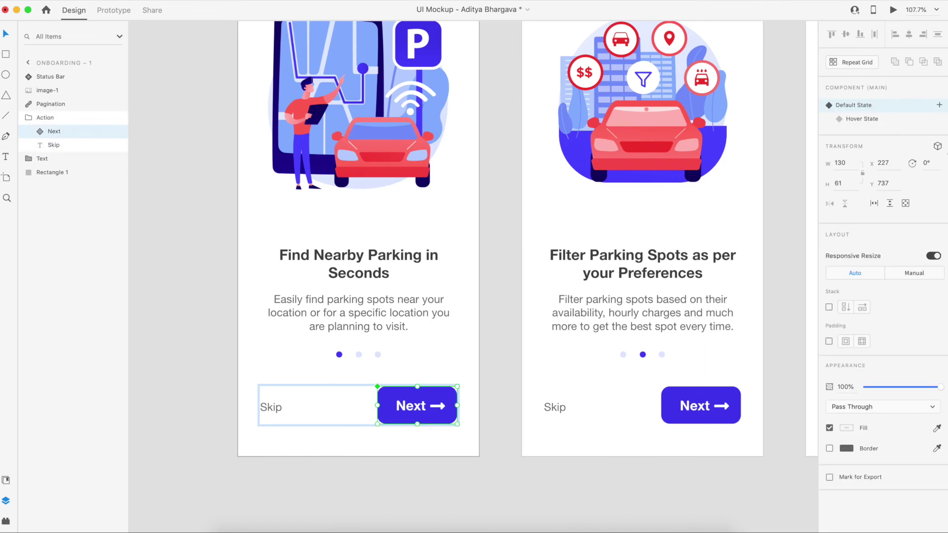
{"action": "left_click", "coordinate": [872, 119]}
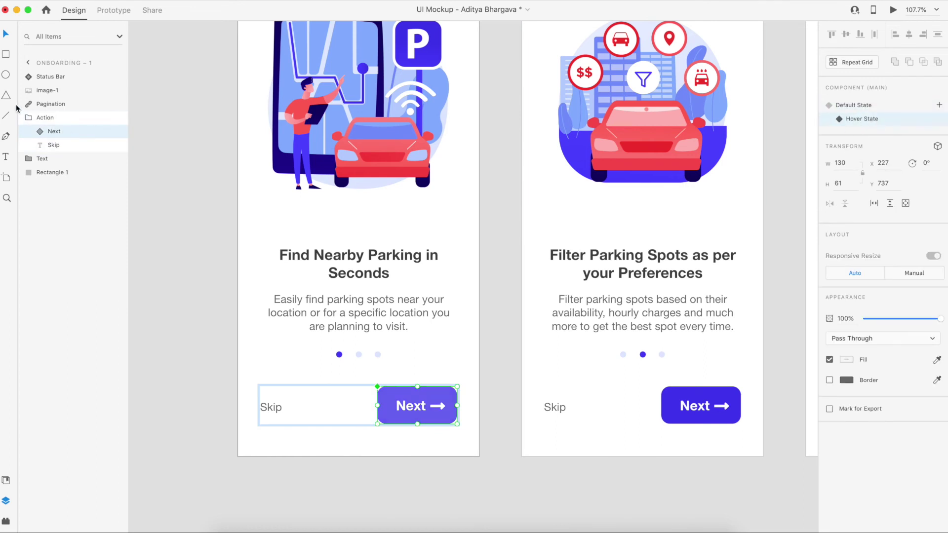
{"action": "left_click", "coordinate": [38, 129]}
{"action": "right_click", "coordinate": [72, 144]}
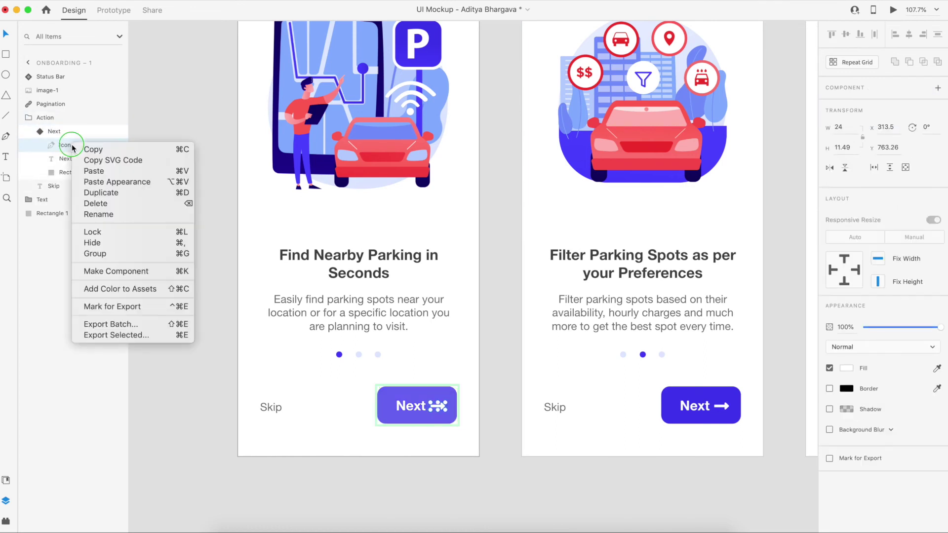
{"action": "left_click", "coordinate": [93, 170]}
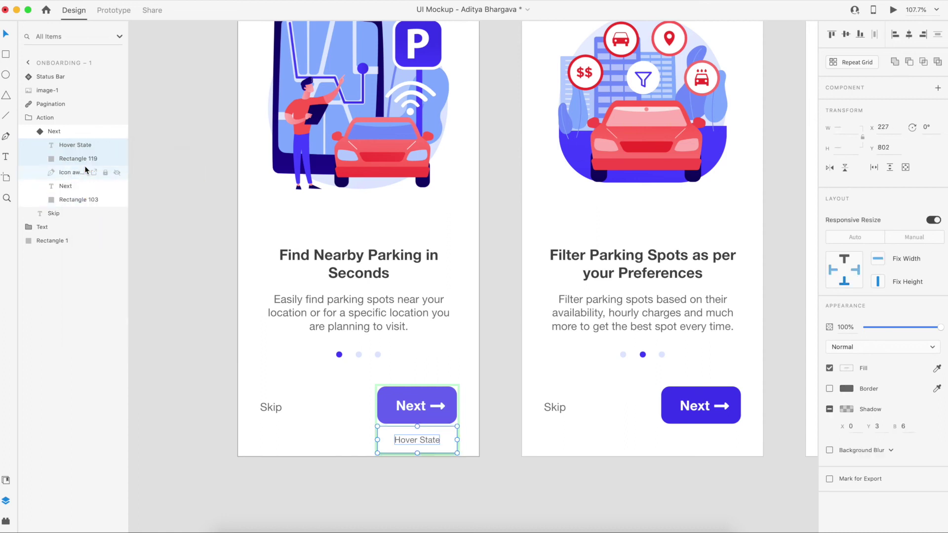
{"action": "left_click", "coordinate": [55, 130]}
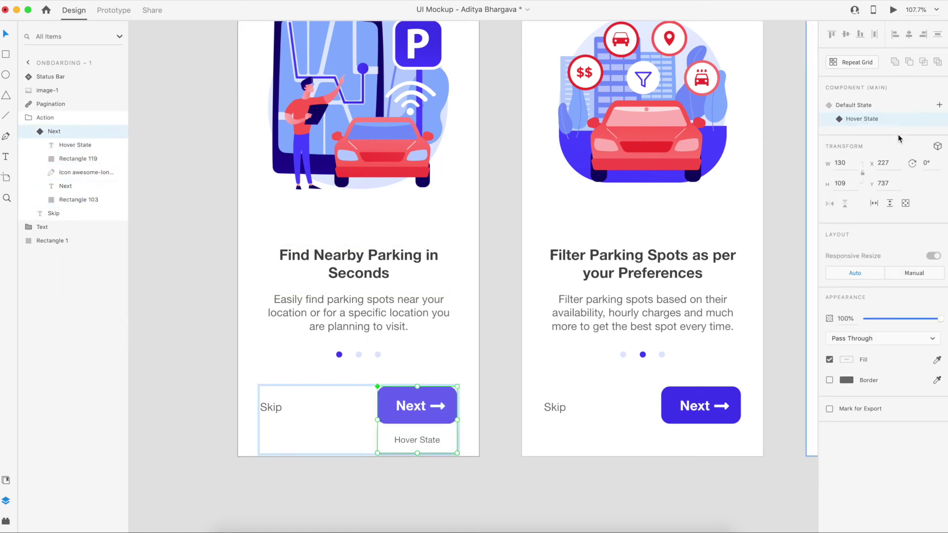
{"action": "left_click", "coordinate": [862, 107]}
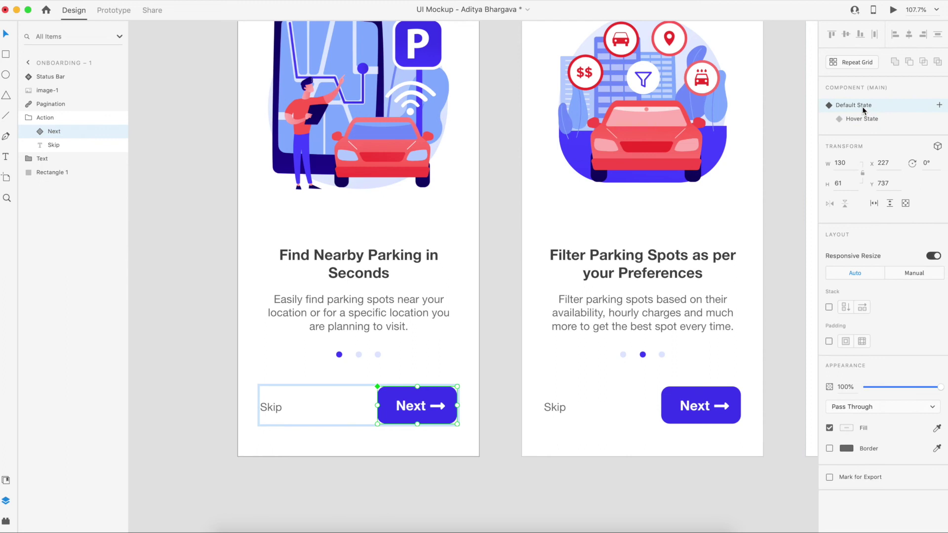
{"action": "left_click", "coordinate": [864, 118]}
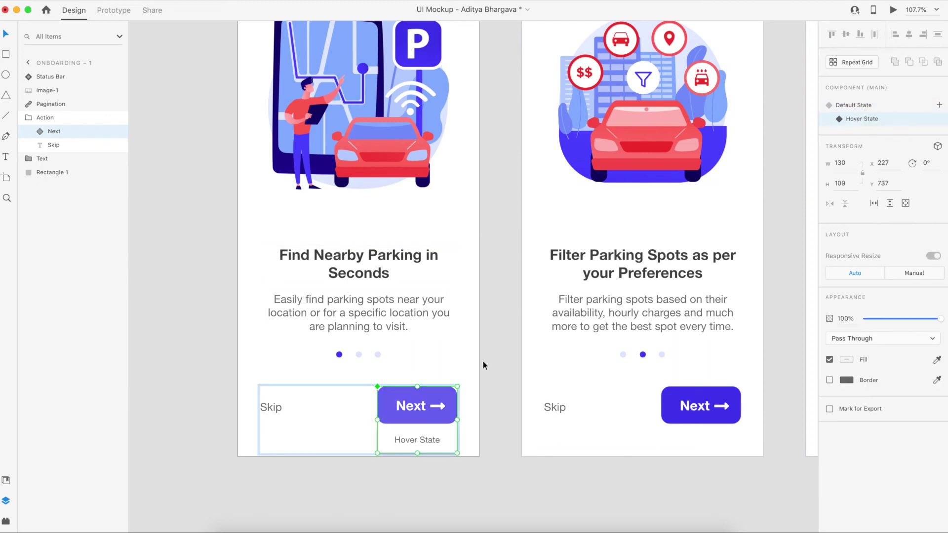
Eyedrop the dark blue from Onboarding – 2's Next button into Rectangle 103's fill
{"action": "scroll", "coordinate": [408, 394], "scroll_direction": "down", "scroll_amount": 5}
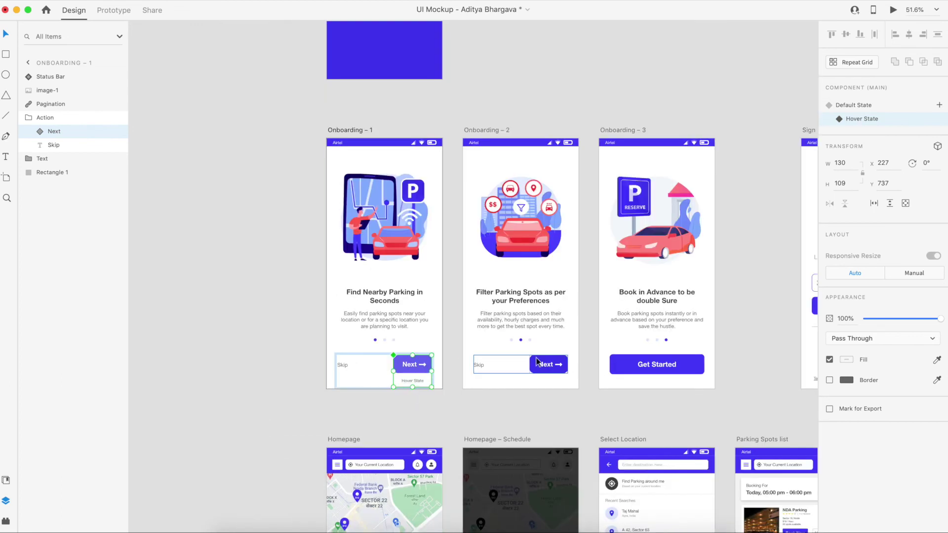
{"action": "scroll", "coordinate": [469, 289], "scroll_direction": "down", "scroll_amount": 3}
{"action": "scroll", "coordinate": [648, 339], "scroll_direction": "left", "scroll_amount": 2}
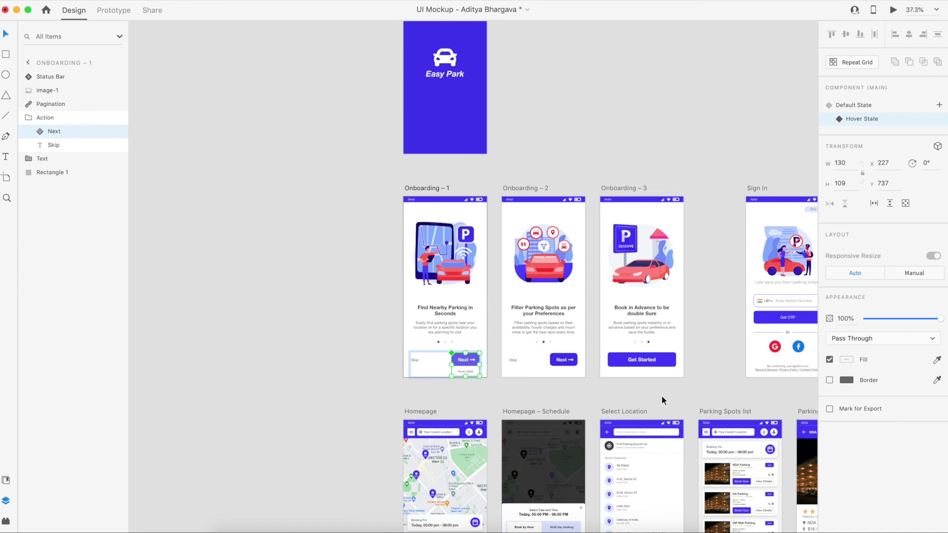
{"action": "scroll", "coordinate": [478, 356], "scroll_direction": "up", "scroll_amount": 5}
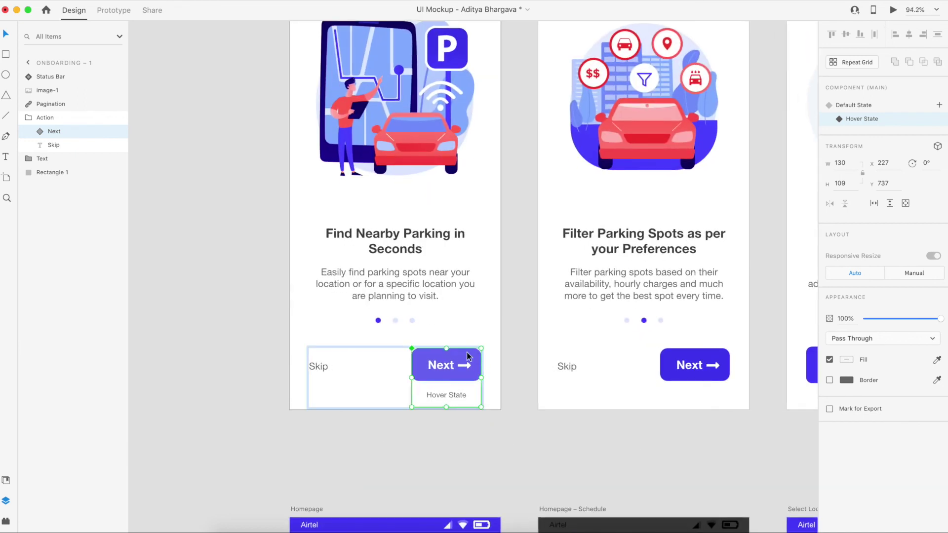
{"action": "left_click", "coordinate": [40, 132]}
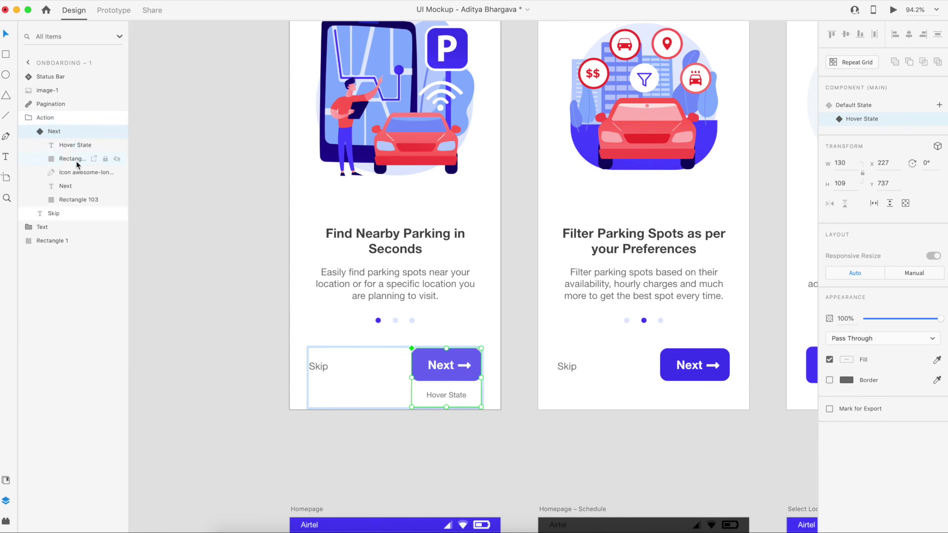
{"action": "left_click", "coordinate": [74, 200]}
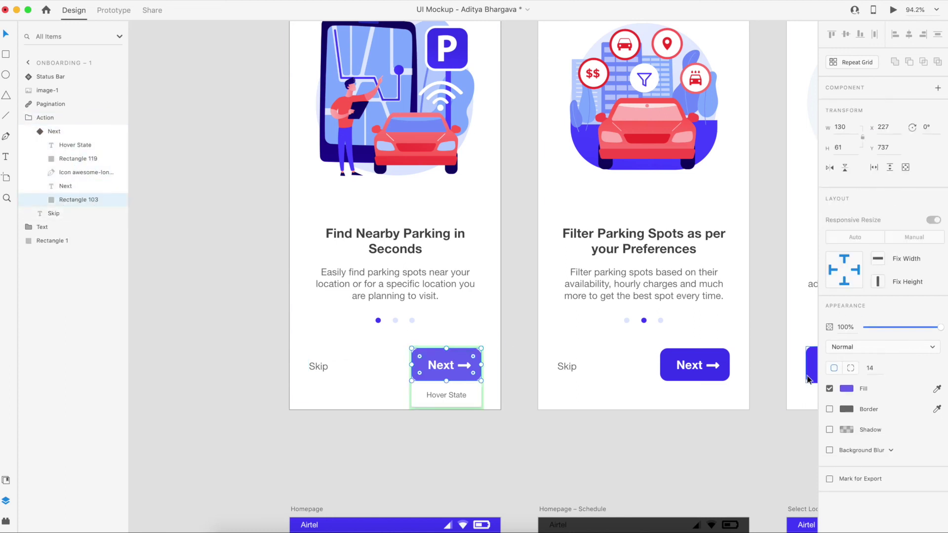
{"action": "left_click", "coordinate": [847, 388]}
{"action": "left_click", "coordinate": [822, 434]}
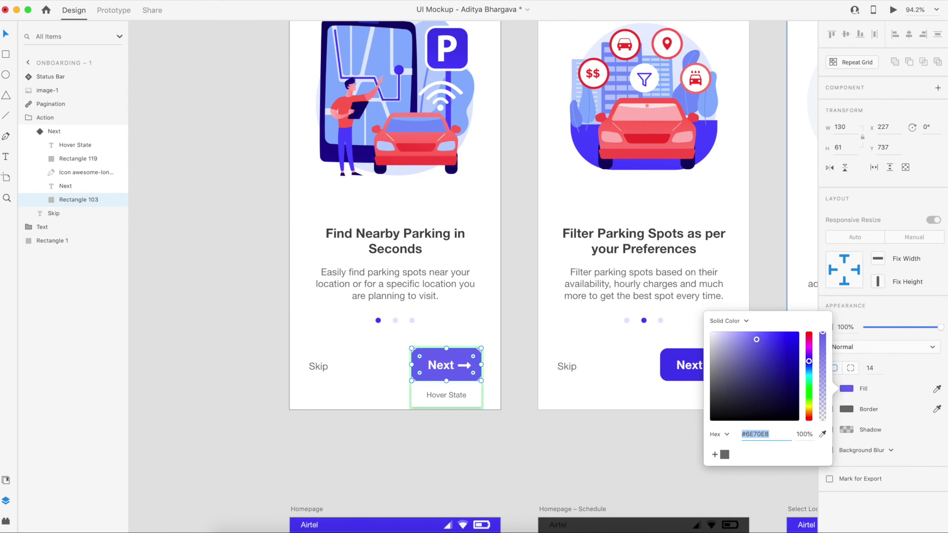
{"action": "left_click", "coordinate": [684, 365]}
{"action": "left_click", "coordinate": [902, 398]}
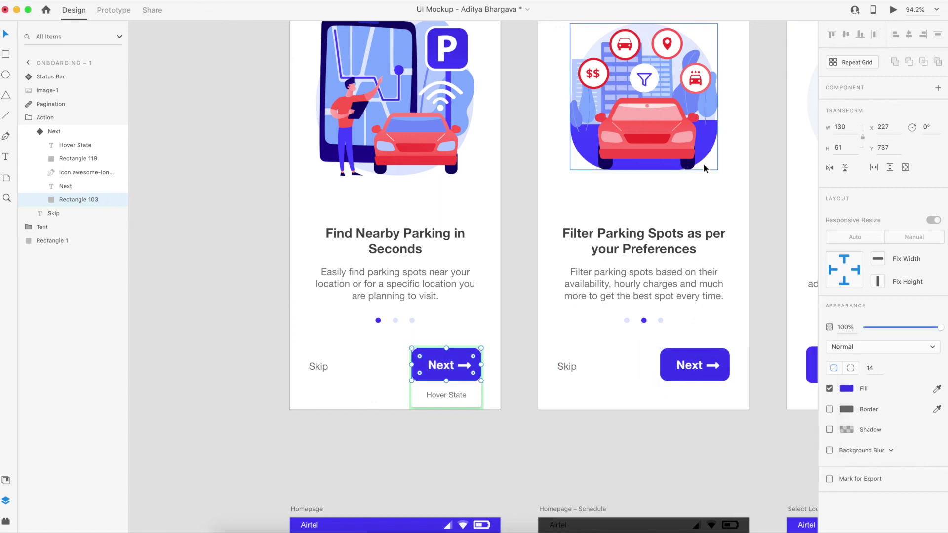
{"action": "left_click", "coordinate": [68, 133]}
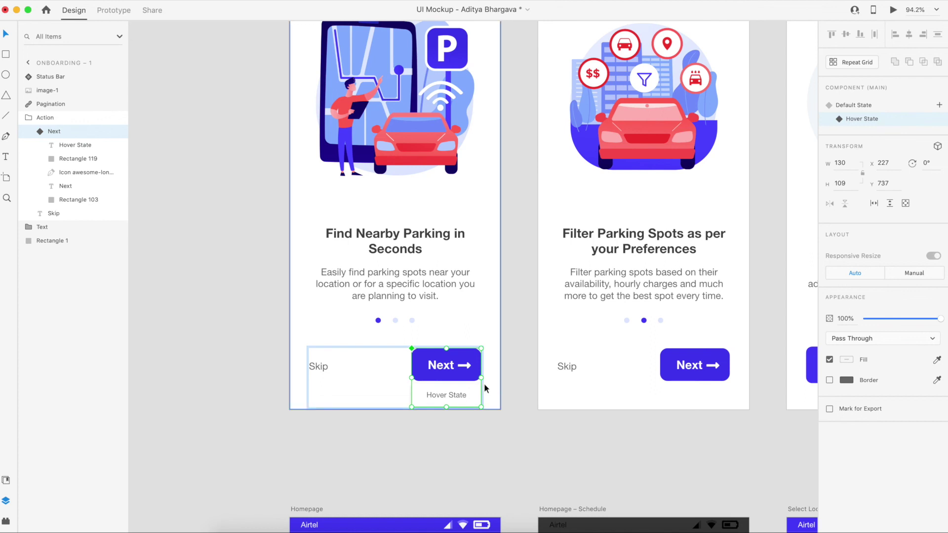
{"action": "scroll", "coordinate": [529, 399], "scroll_direction": "up", "scroll_amount": 4}
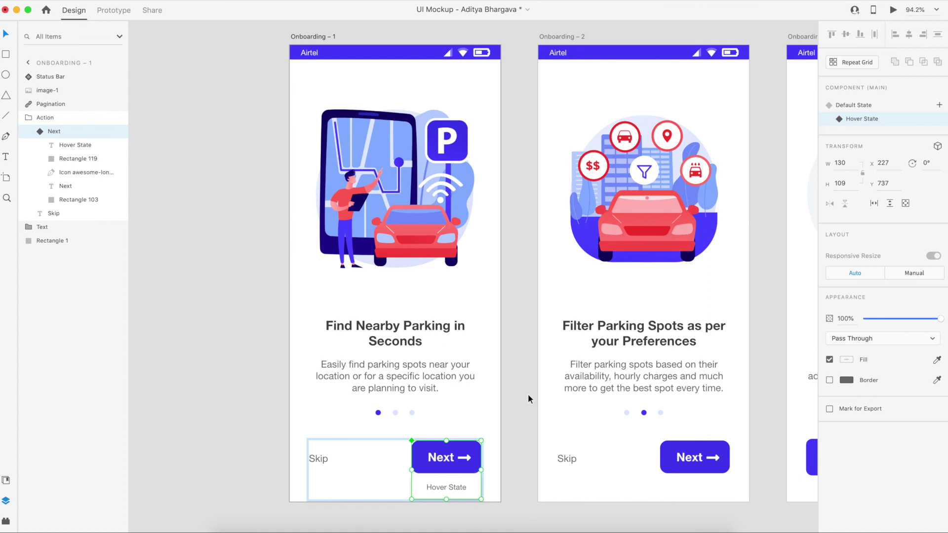
Return Next to Default State and preview it, checking that hovering shows the 'Hover State' tooltip
{"action": "left_click", "coordinate": [862, 106]}
{"action": "left_click", "coordinate": [893, 10]}
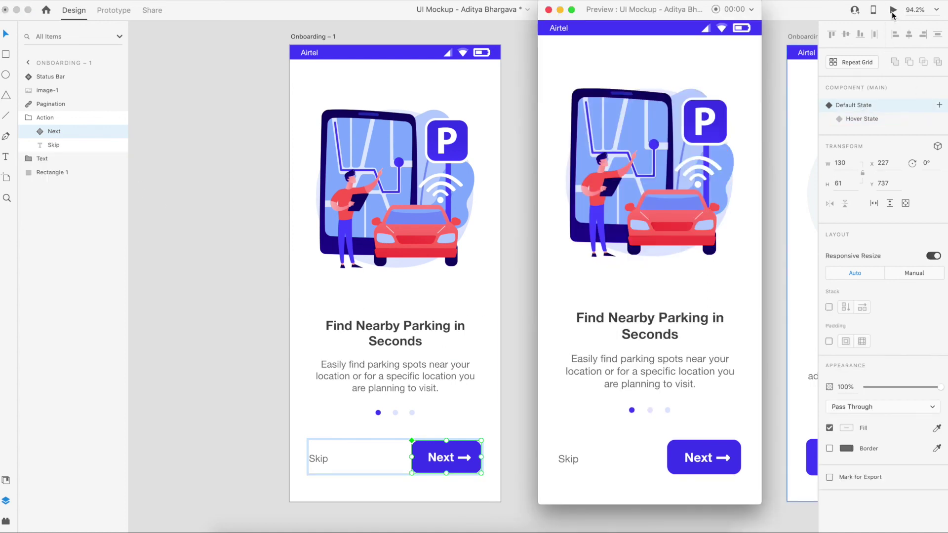
{"action": "left_click_drag", "start_coordinate": [667, 9], "coordinate": [423, 9]}
{"action": "mouse_move", "coordinate": [437, 457]}
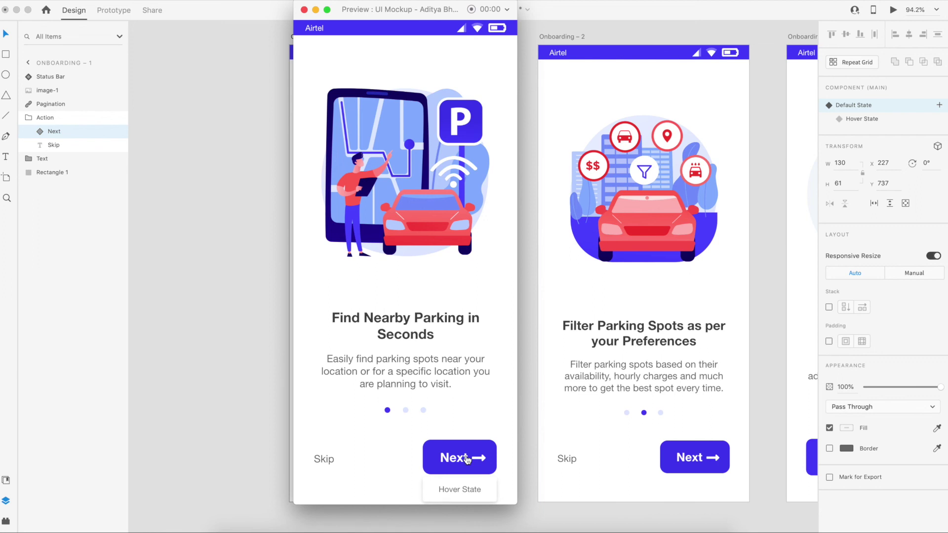
{"action": "left_click", "coordinate": [304, 9]}
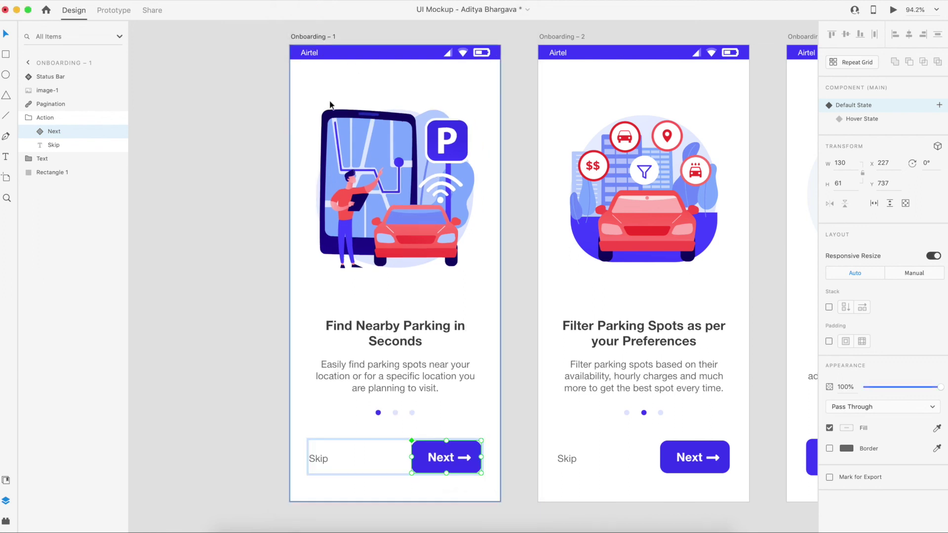